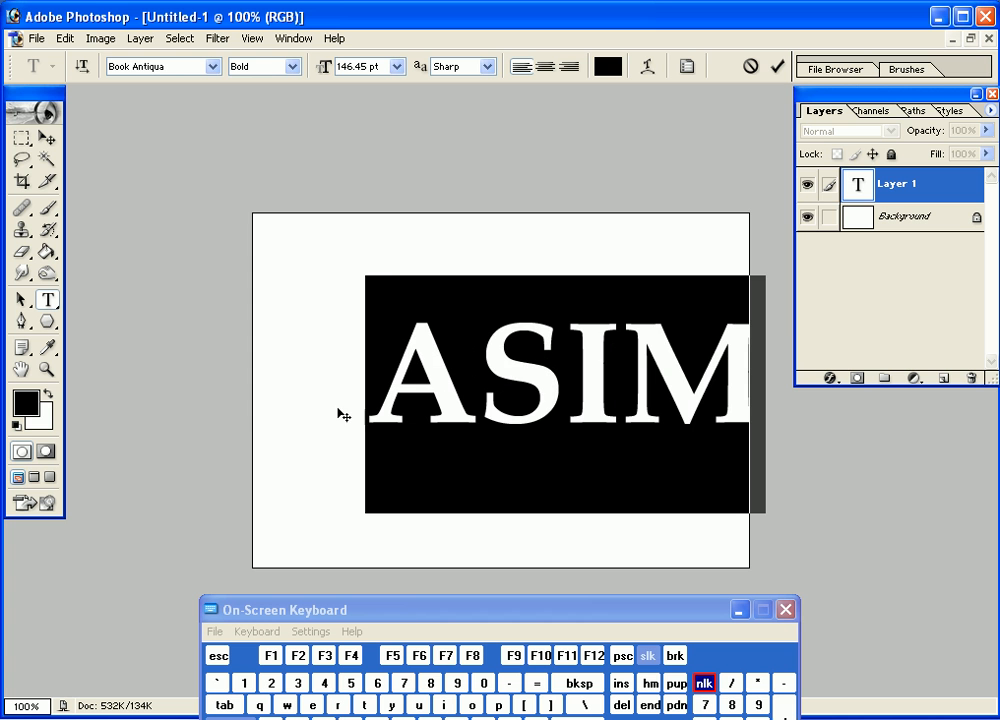
Change the large text's font to Arial Black and center the text on the white canvas.
left_click(213, 67)
scroll(275, 108, "up", 2)
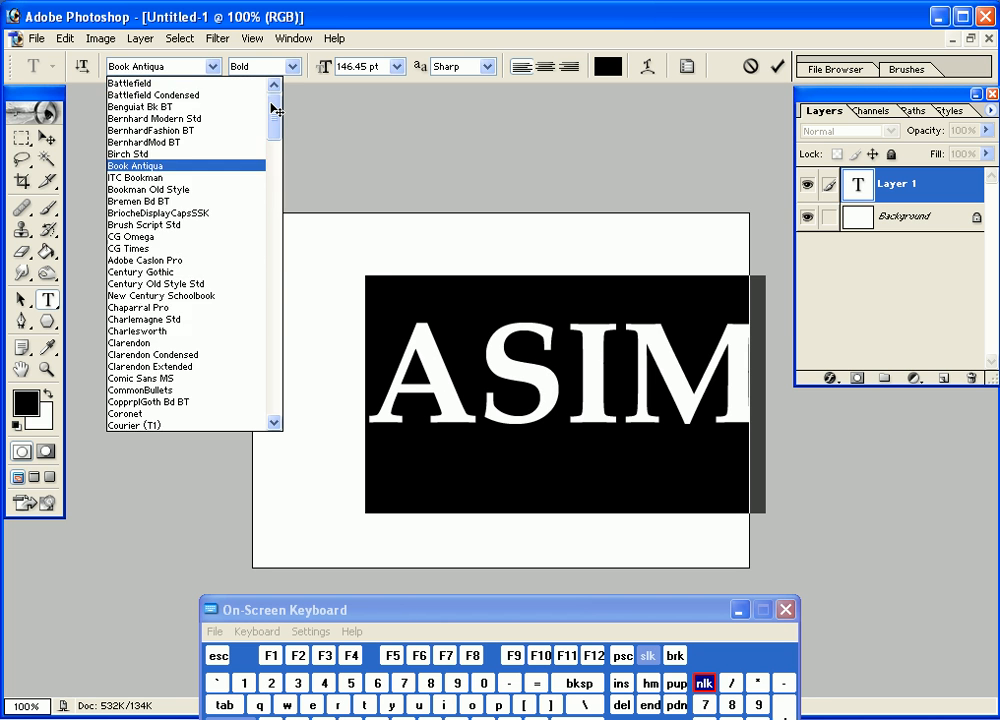
scroll(275, 108, "up", 6)
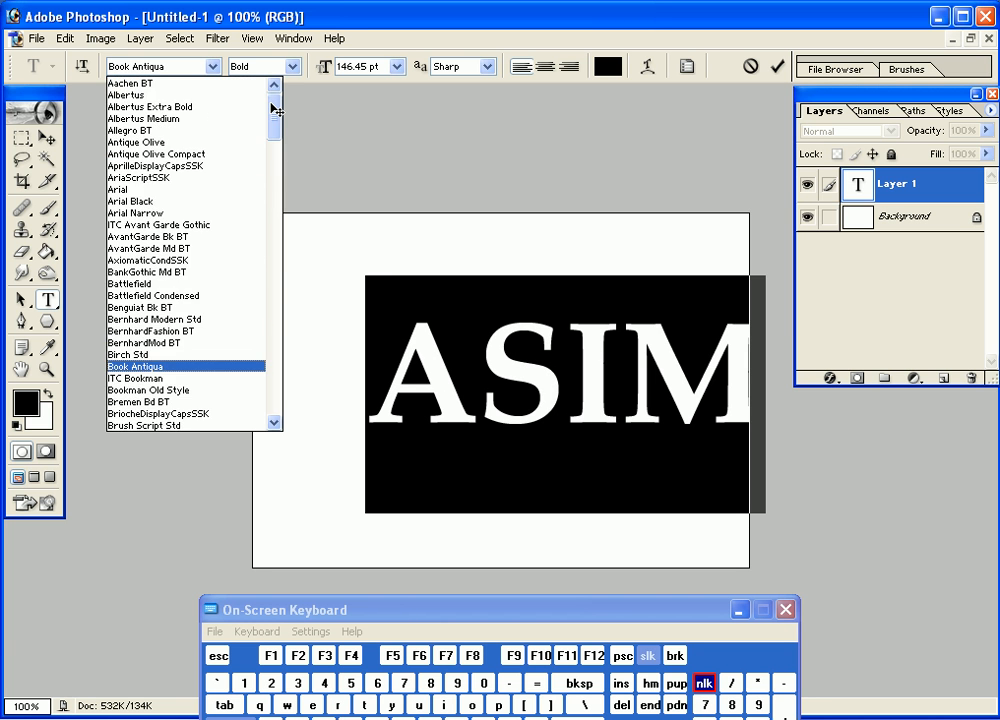
left_click(219, 202)
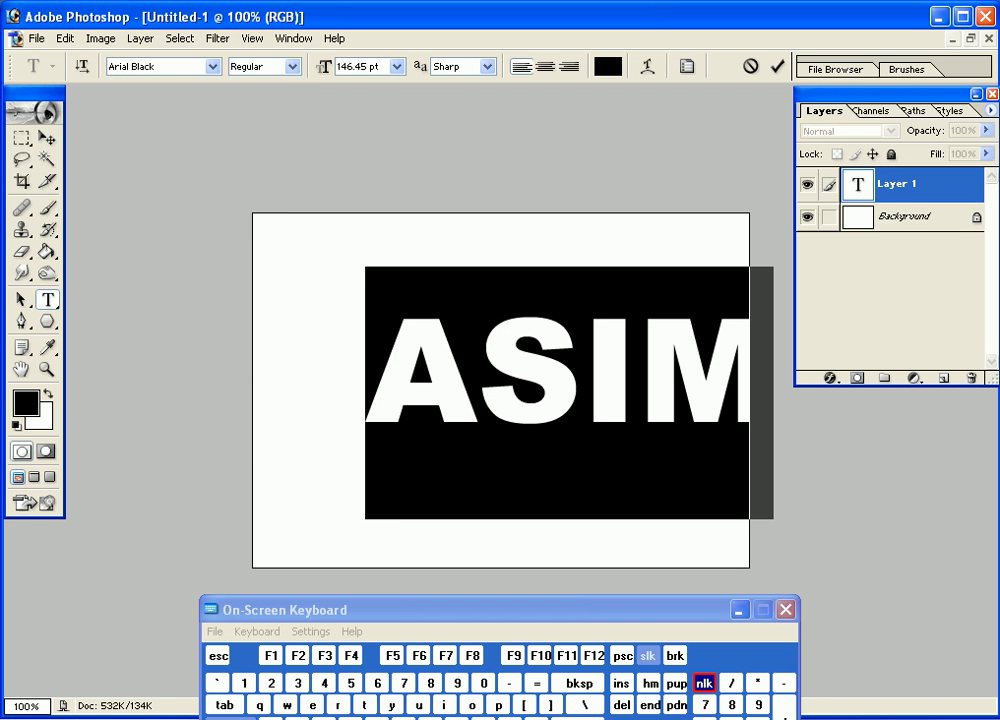
left_click(46, 137)
left_click_drag(558, 398, 499, 416)
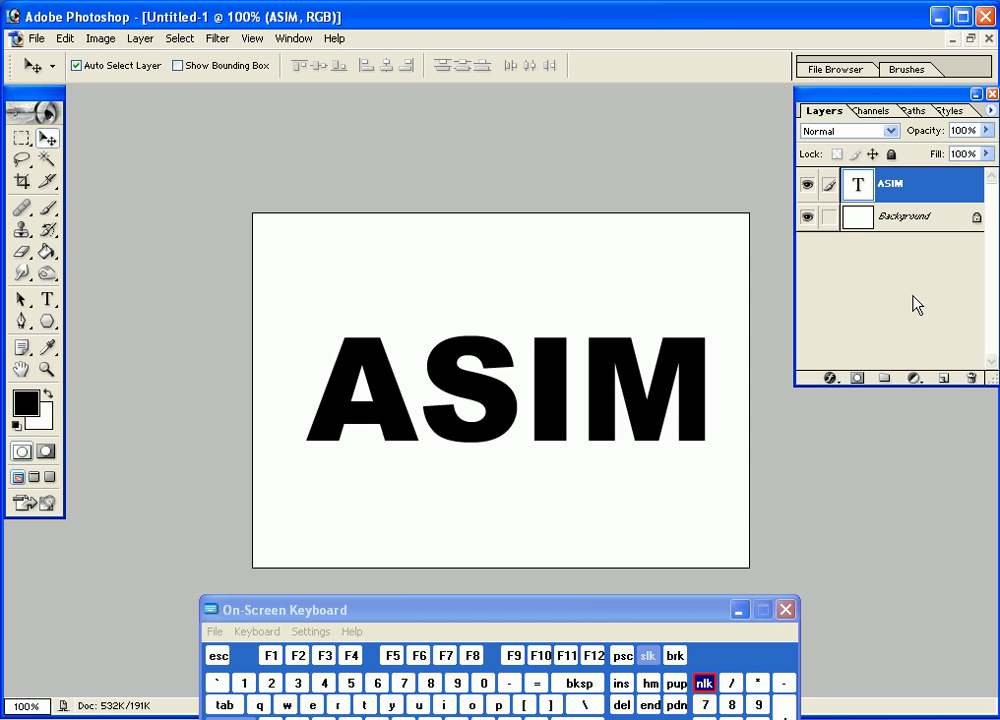
Add Drop Shadow and Bevel and Emboss effects to the text layer.
left_click(830, 381)
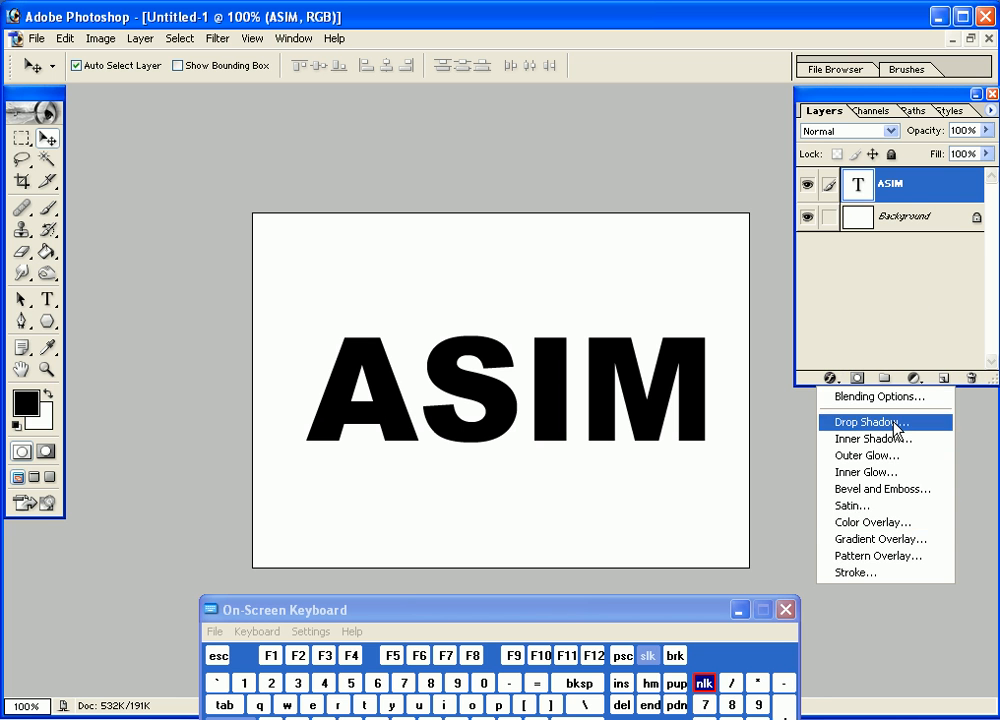
left_click(848, 421)
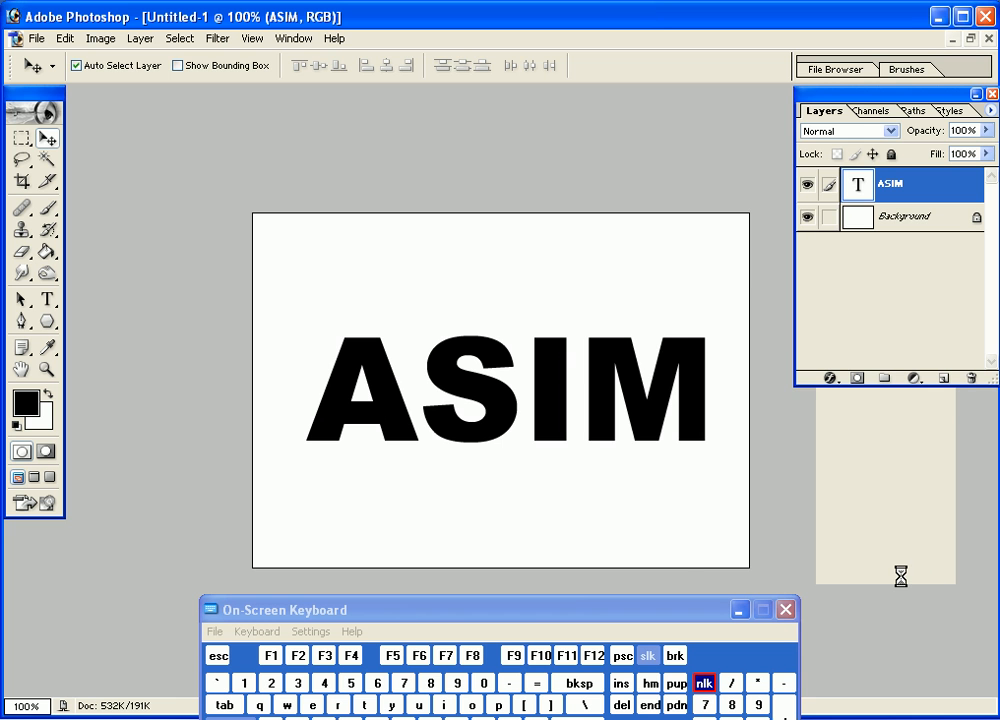
left_click_drag(607, 308, 746, 118)
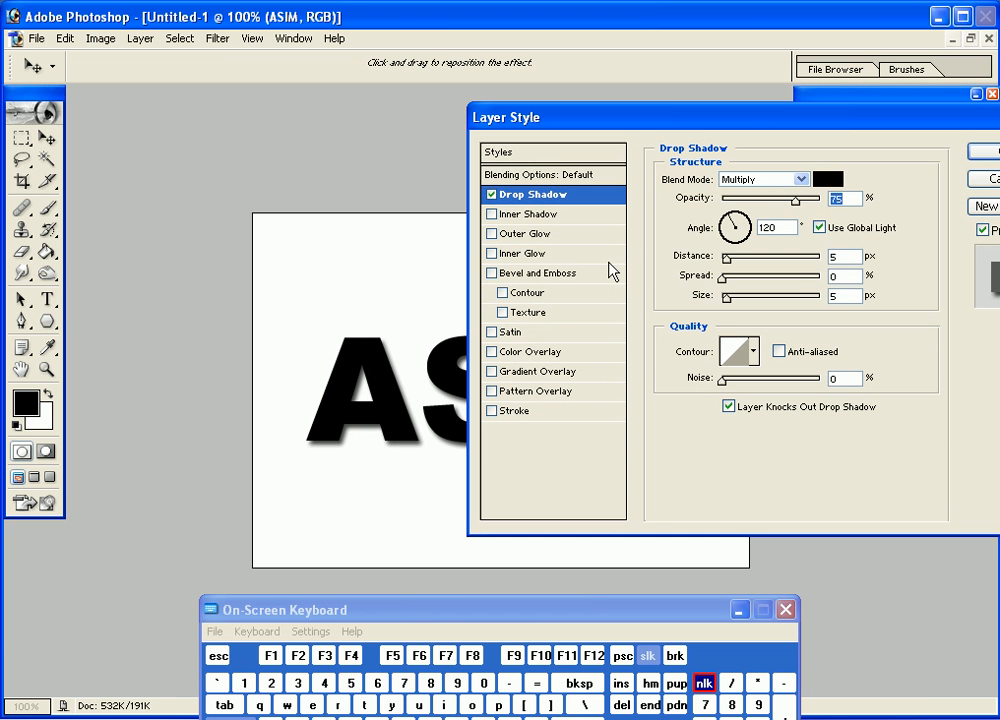
left_click(547, 275)
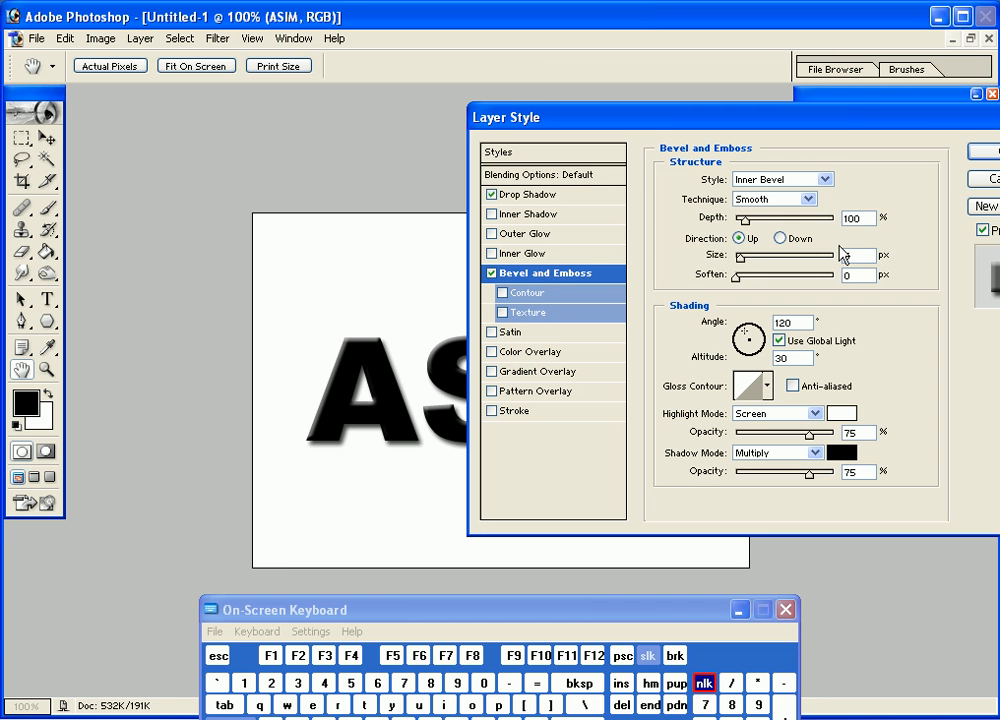
Add a Color Overlay to the text in dark gold, B99E34.
left_click(525, 352)
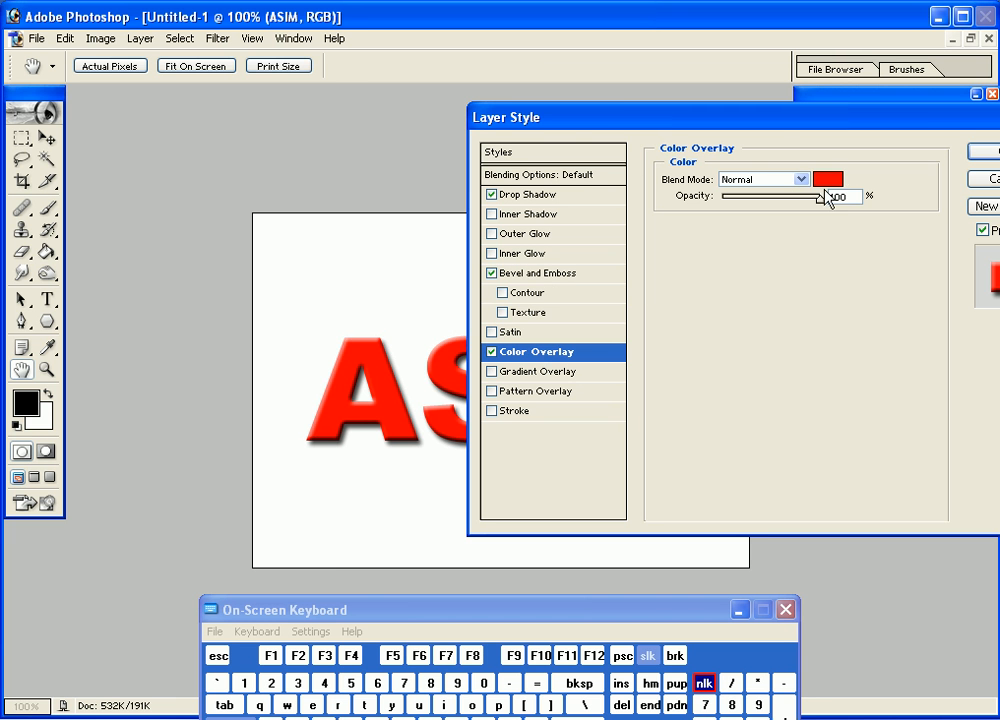
left_click(828, 178)
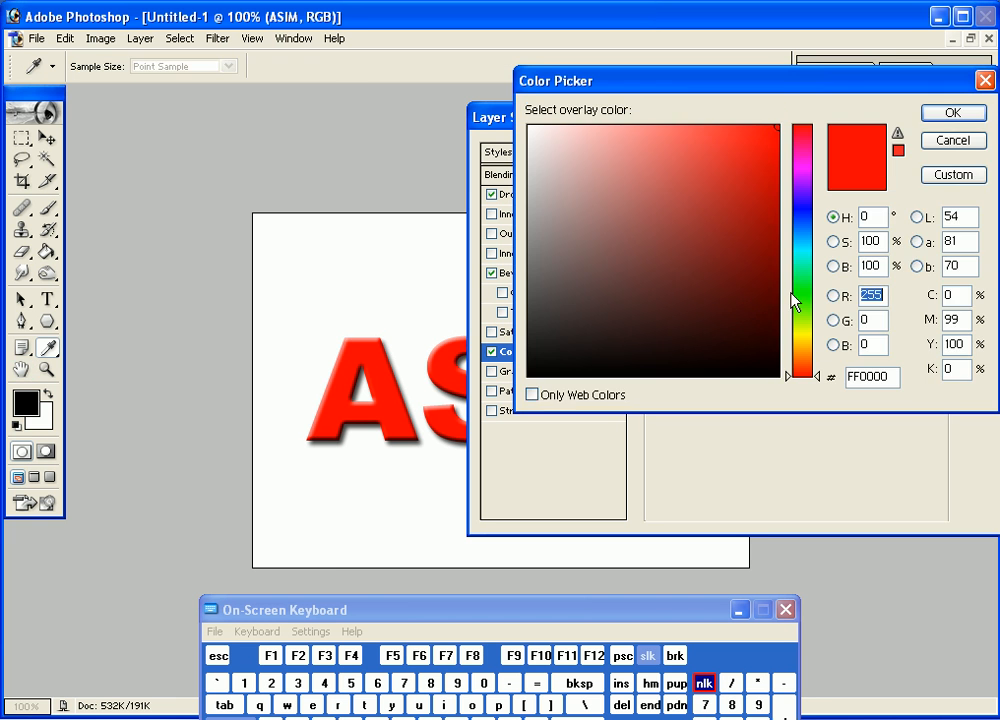
left_click(800, 343)
left_click(701, 167)
left_click(718, 217)
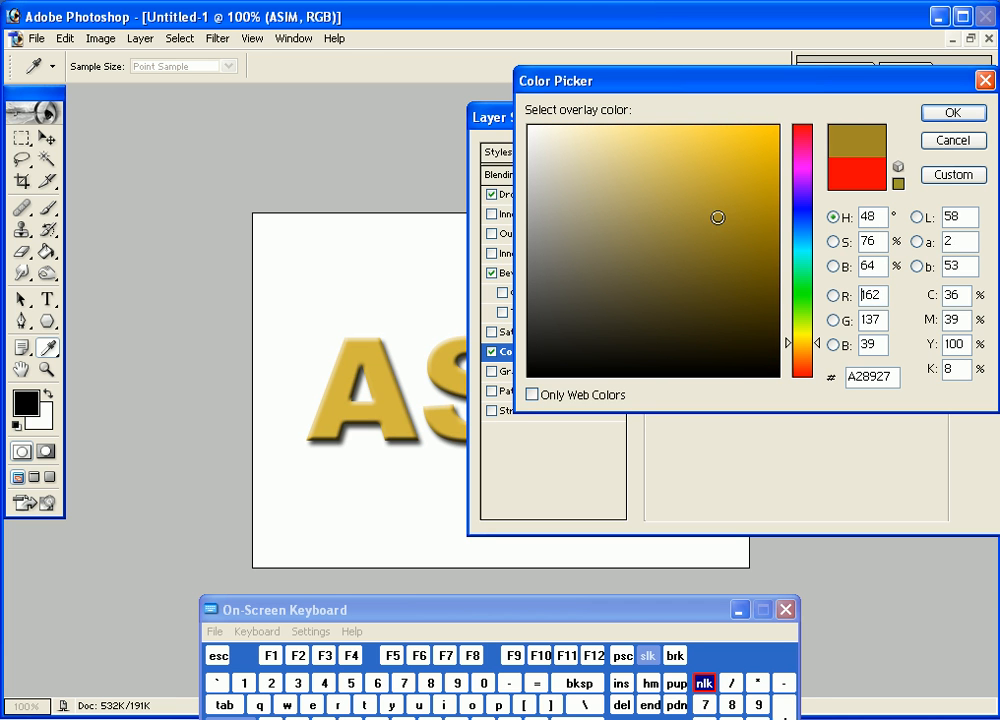
left_click(701, 204)
left_click(687, 195)
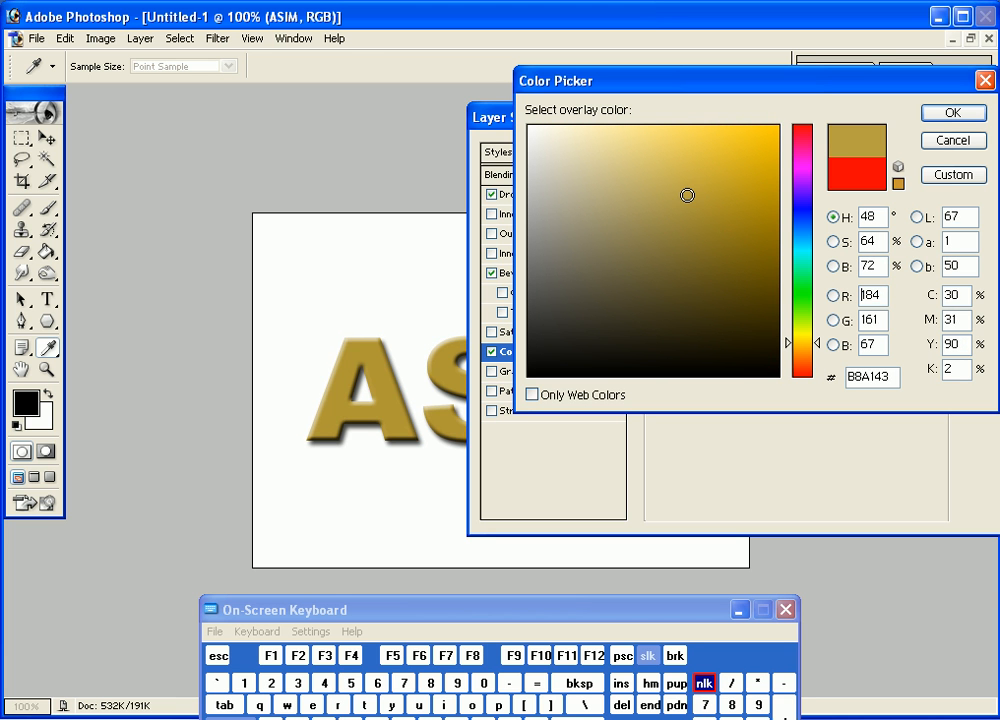
left_click(705, 196)
left_click(699, 177)
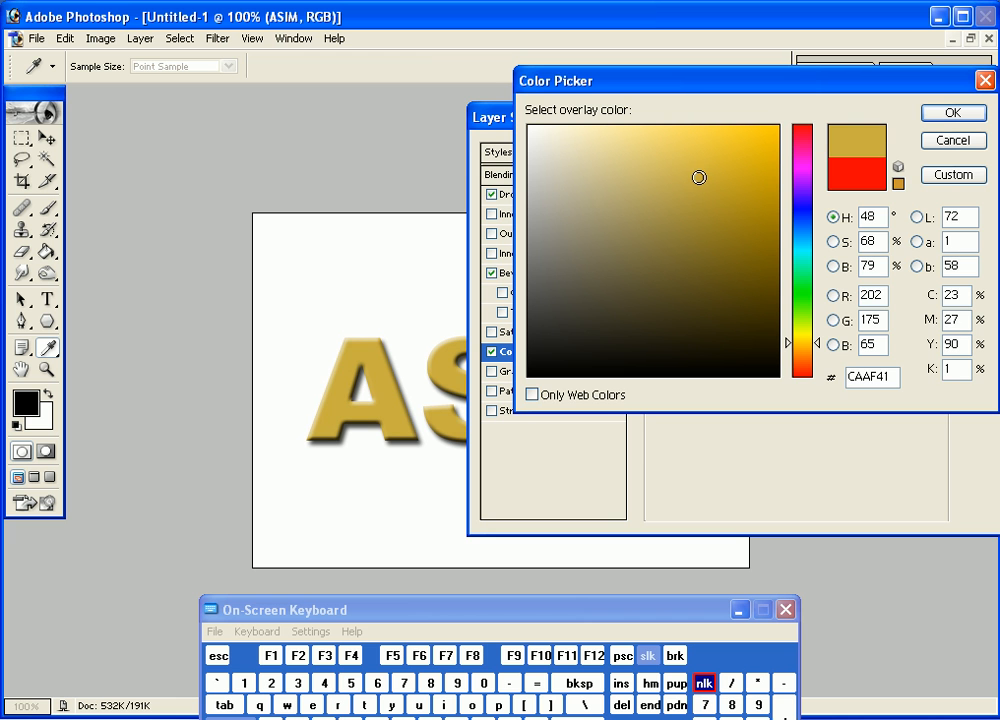
left_click(708, 194)
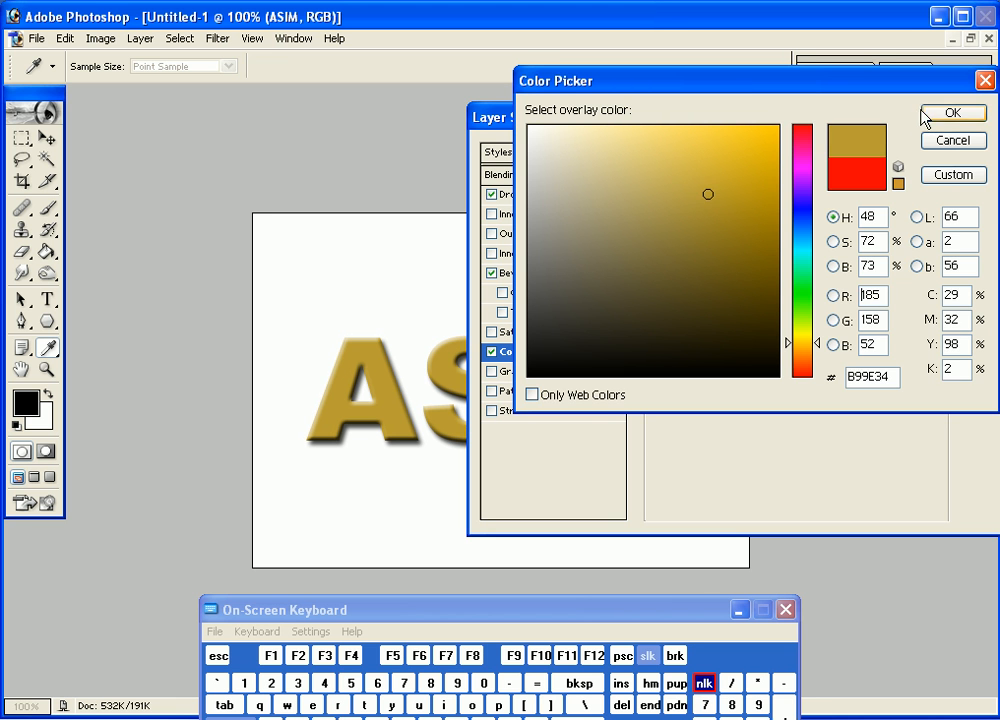
left_click(950, 113)
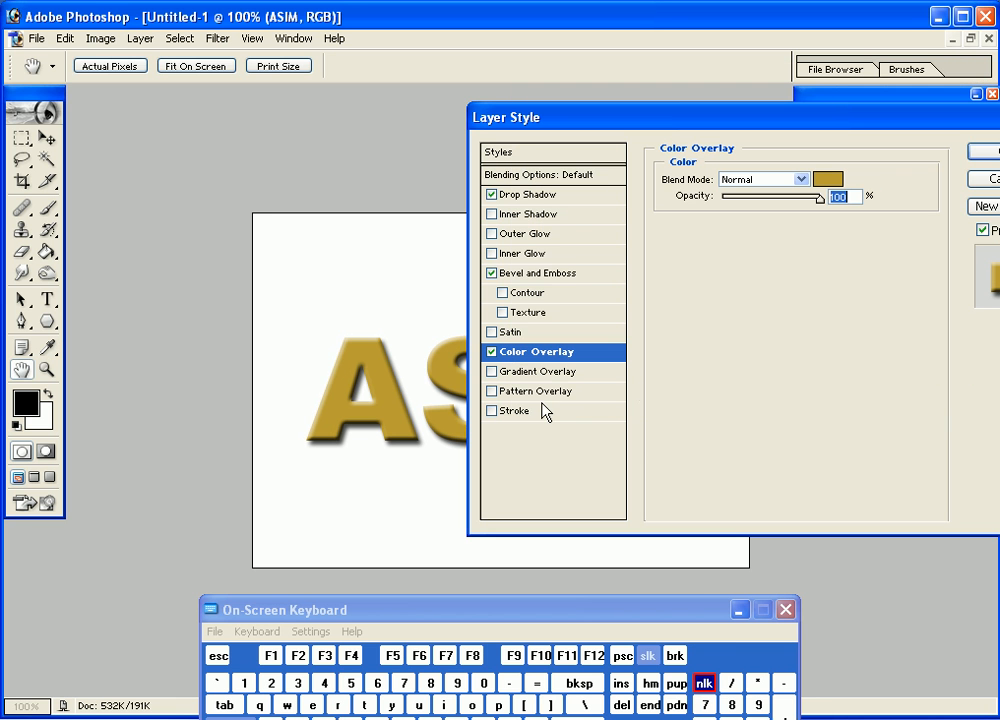
Set the Bevel and Emboss depth to 461% and its size to 9 px.
left_click(542, 279)
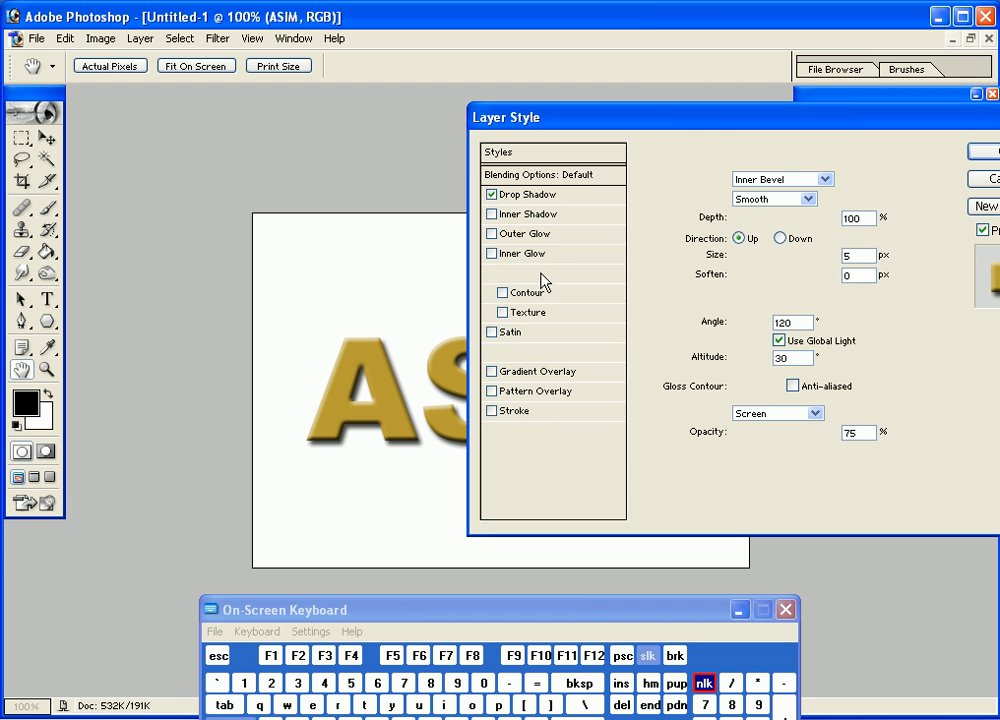
left_click_drag(746, 218, 779, 228)
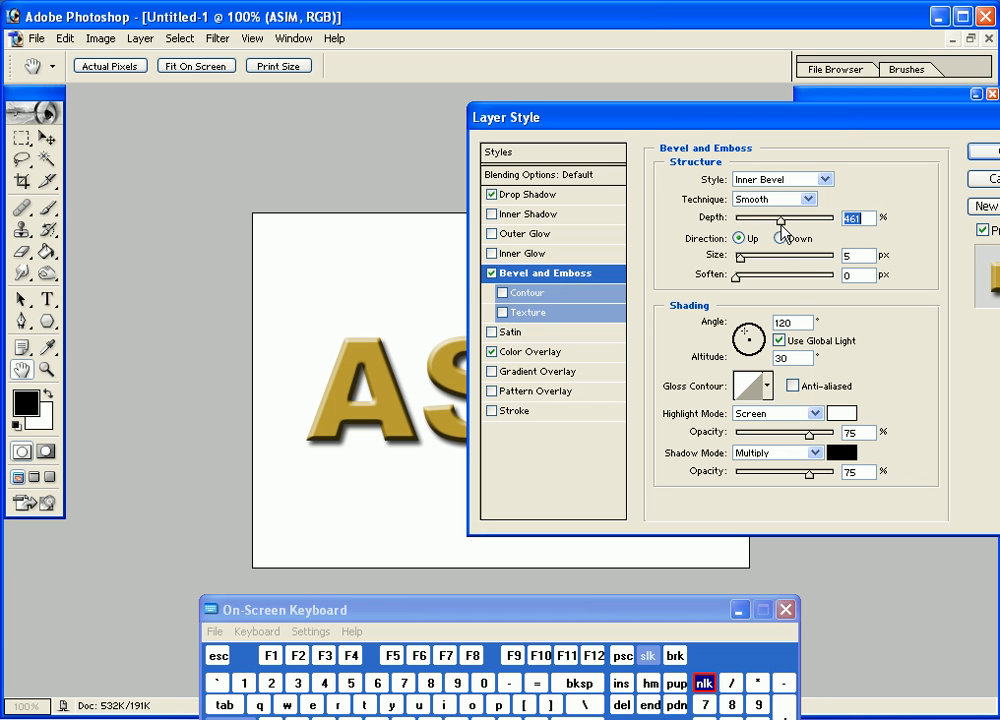
left_click(862, 218)
left_click_drag(744, 262, 745, 257)
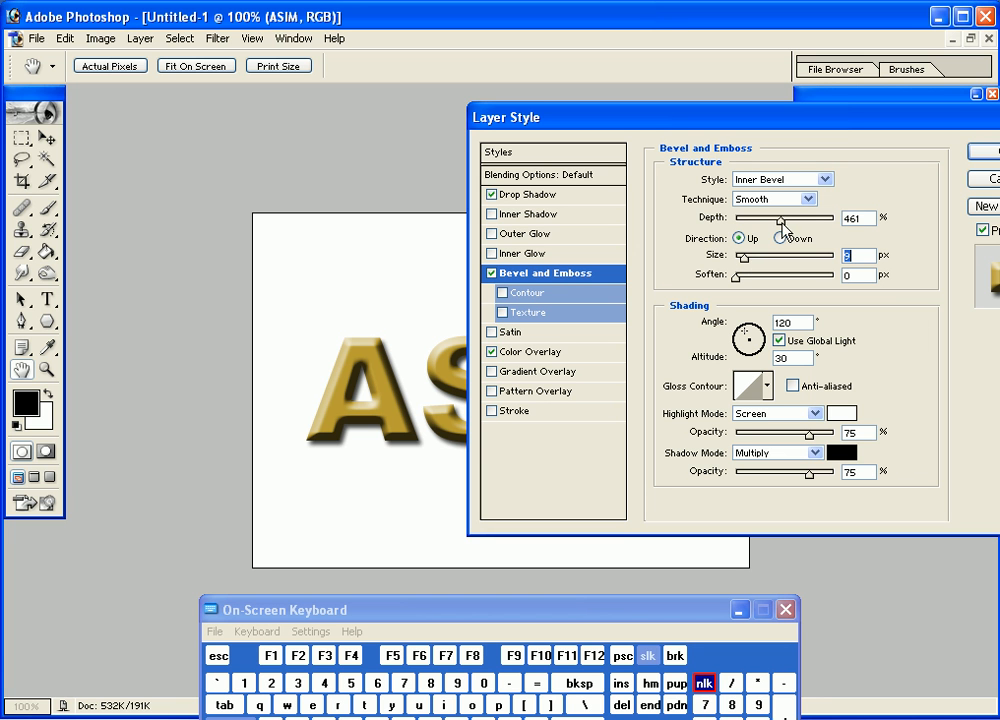
mouse_move(781, 219)
left_mouse_down()
mouse_move(805, 233)
mouse_move(777, 230)
left_mouse_up()
Set the bevel's gloss contour to the second preset in the second row.
left_click(768, 385)
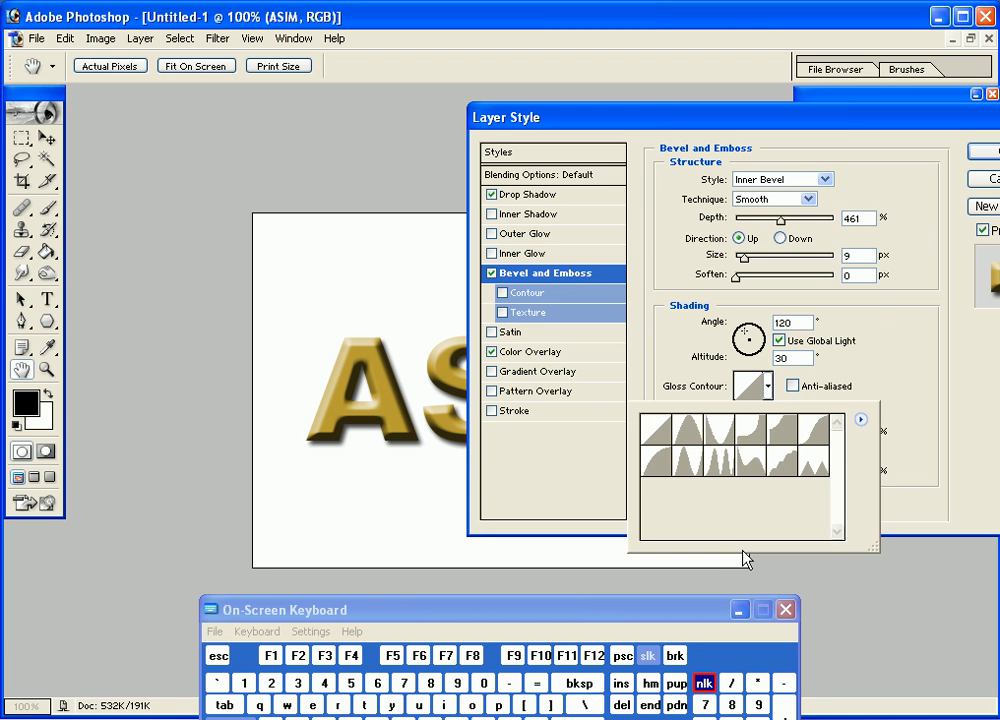
left_click(679, 466)
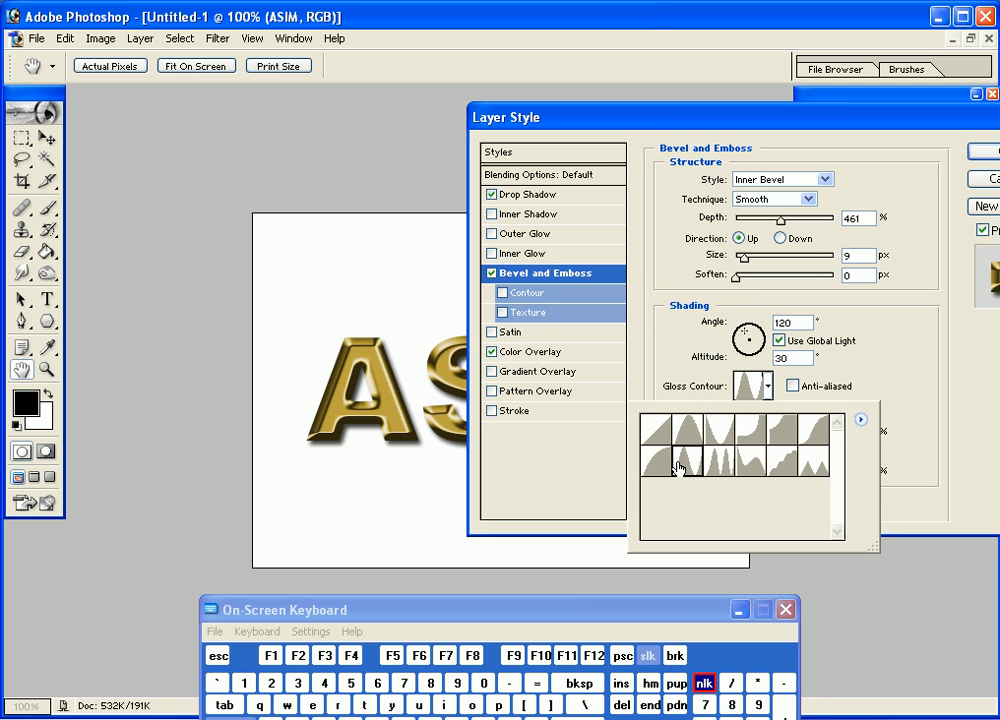
left_click(622, 140)
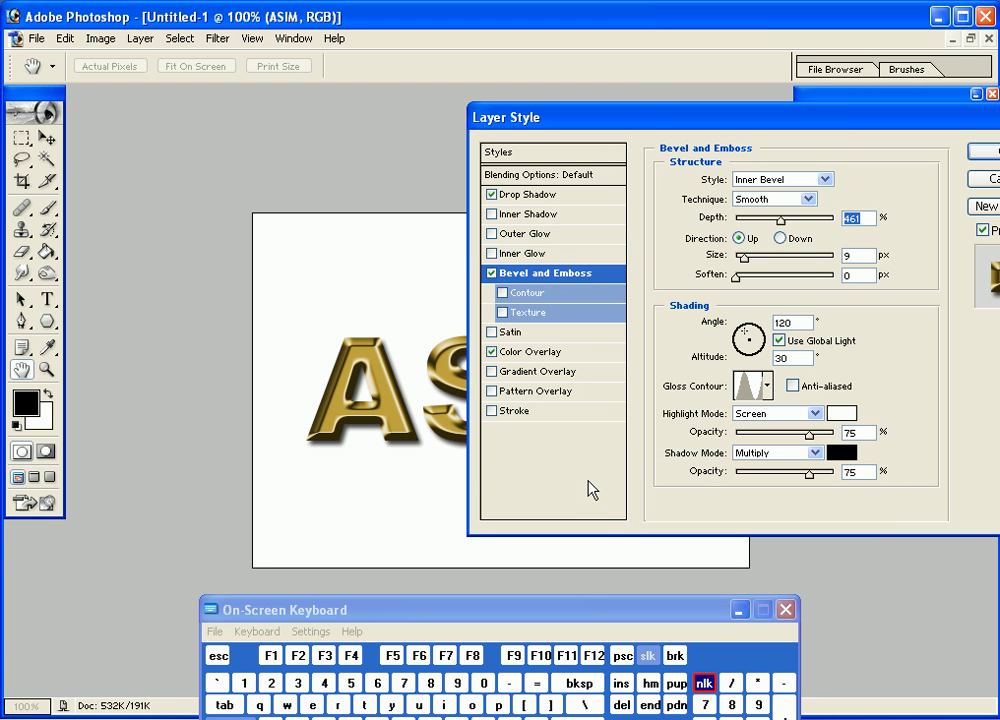
left_click_drag(652, 116, 678, 138)
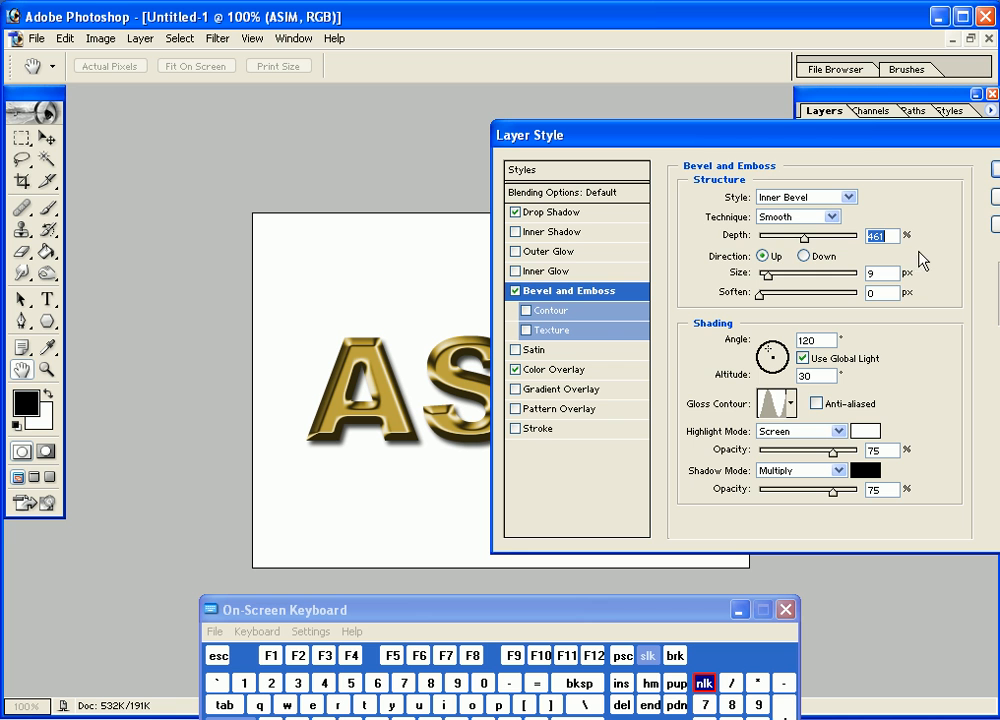
Add a Stroke effect to the text in dark brownish gold, 816E22.
left_click(556, 430)
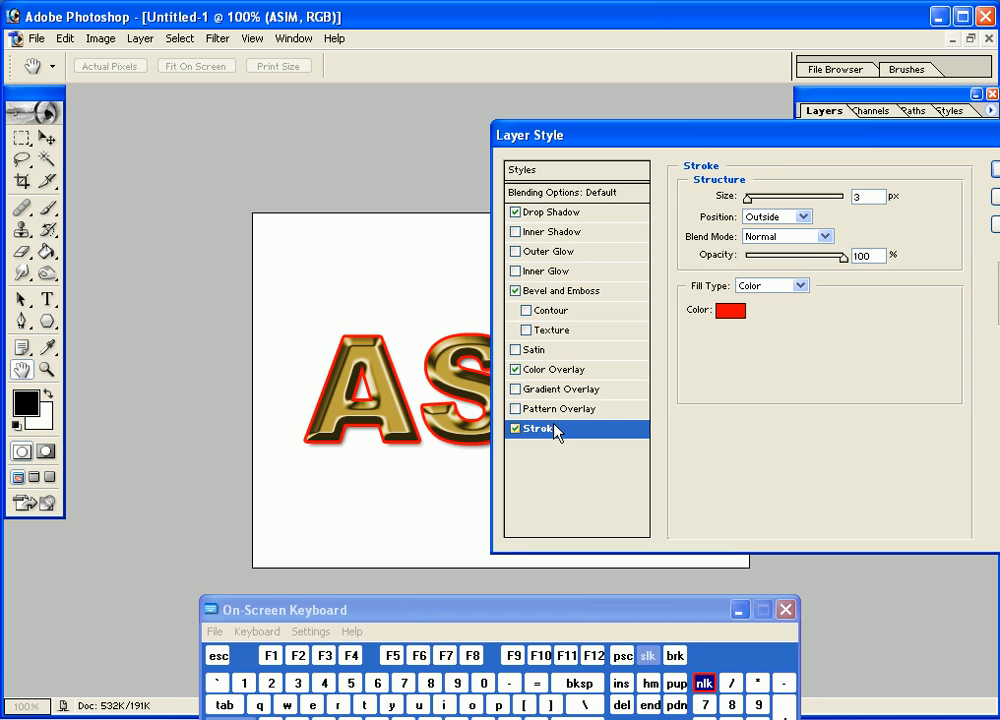
left_click(732, 312)
left_click(802, 343)
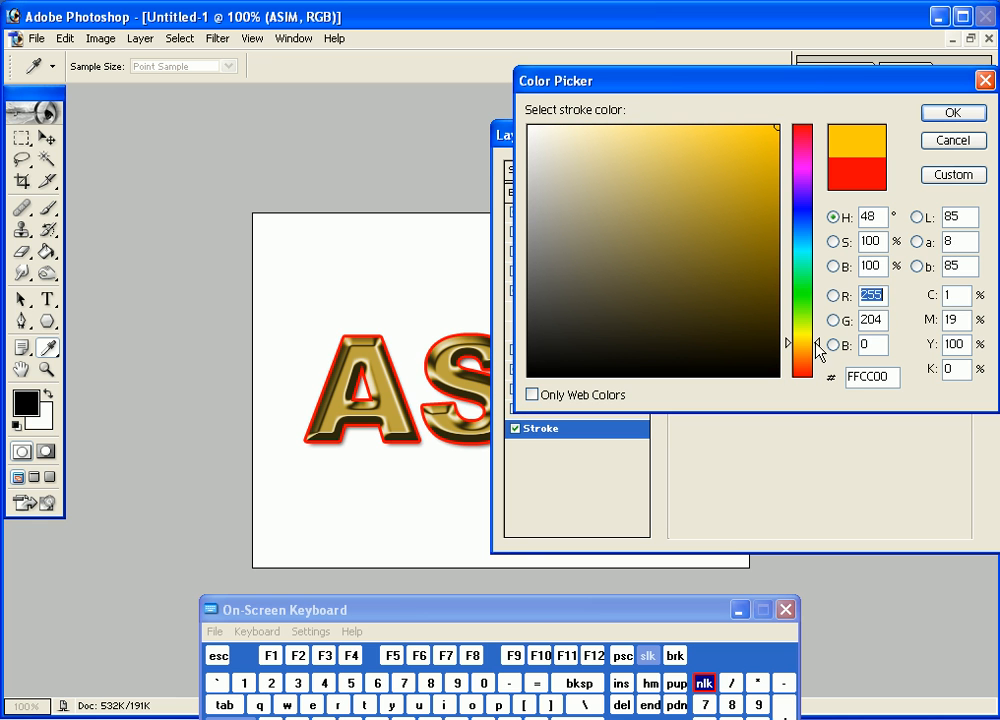
left_click(686, 208)
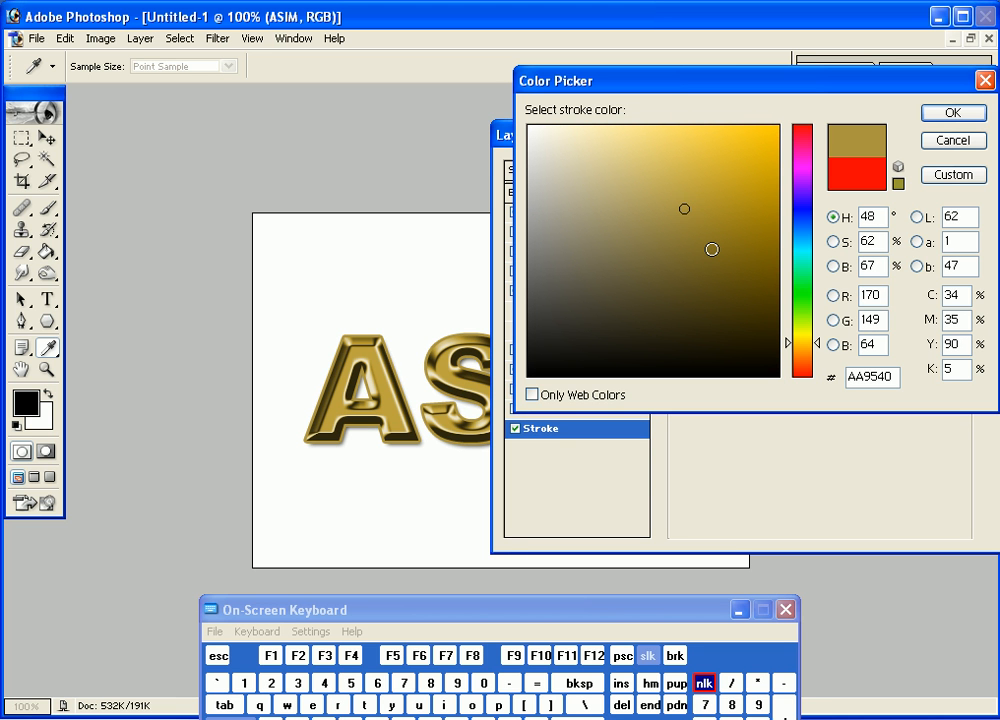
left_click(712, 249)
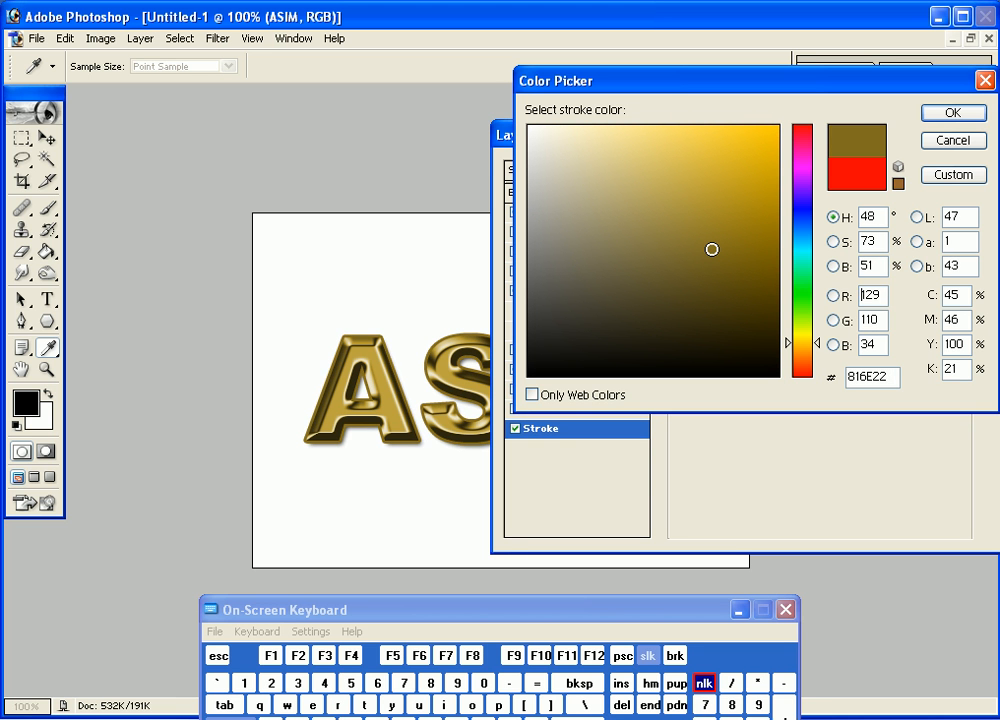
left_click(953, 113)
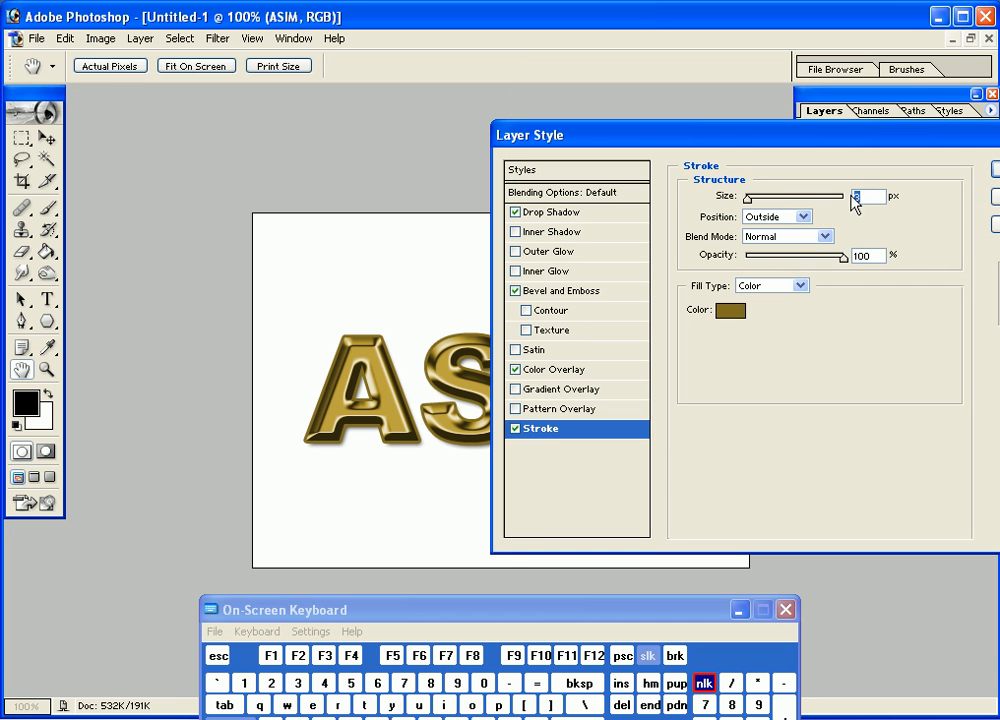
Reduce the stroke size to 1 px and apply the layer style to the text.
left_click_drag(748, 198, 683, 196)
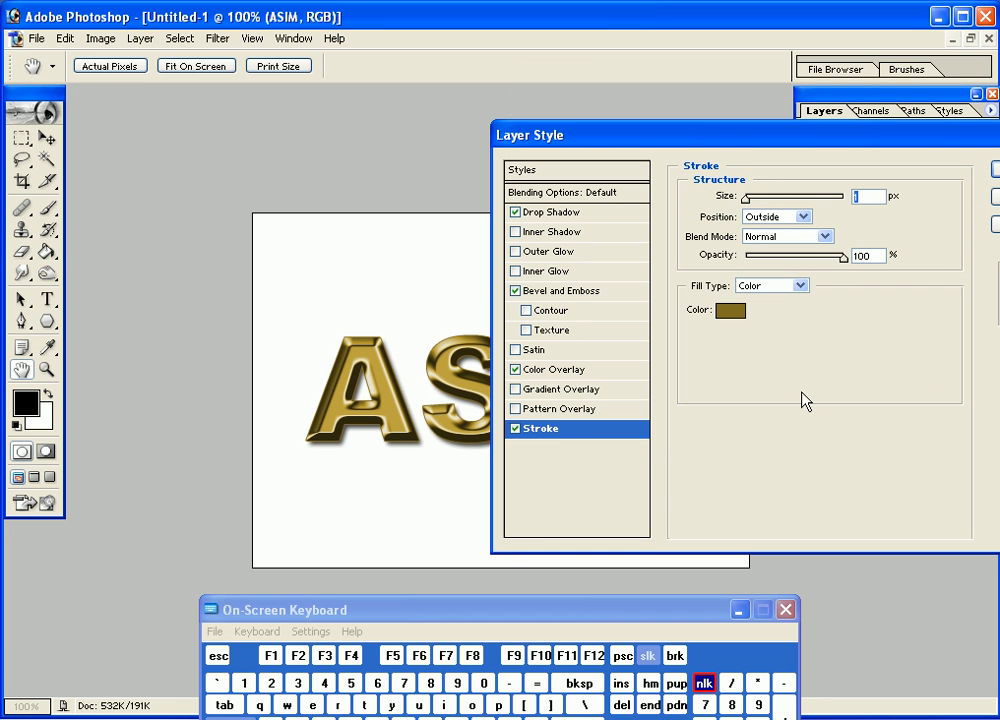
left_click(514, 430)
left_click(514, 430)
left_click_drag(877, 138, 819, 212)
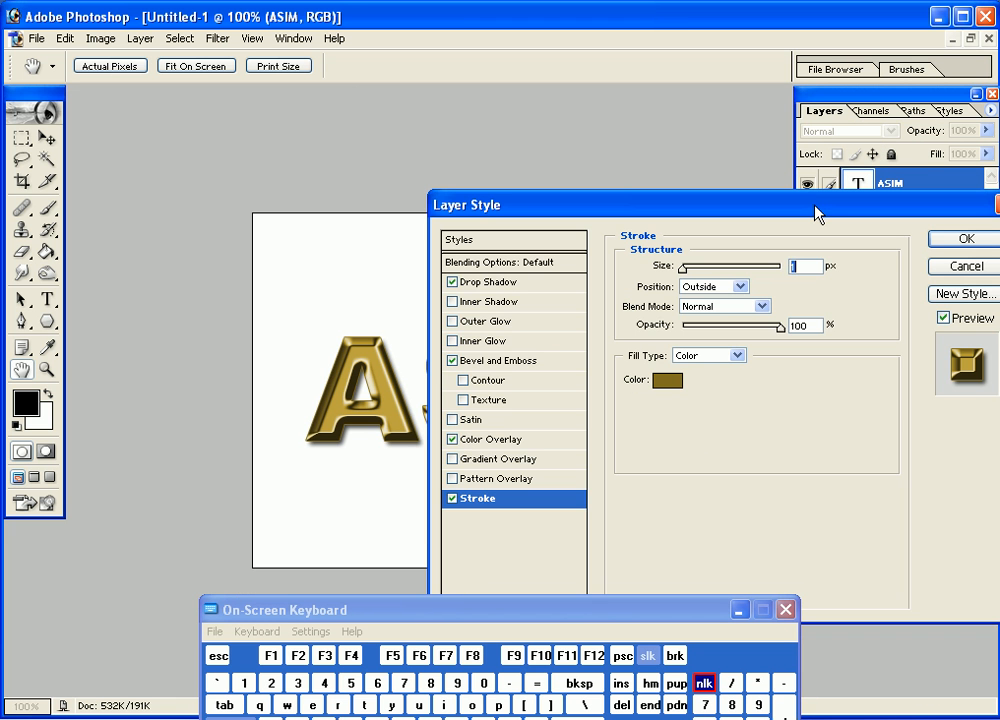
left_click(966, 239)
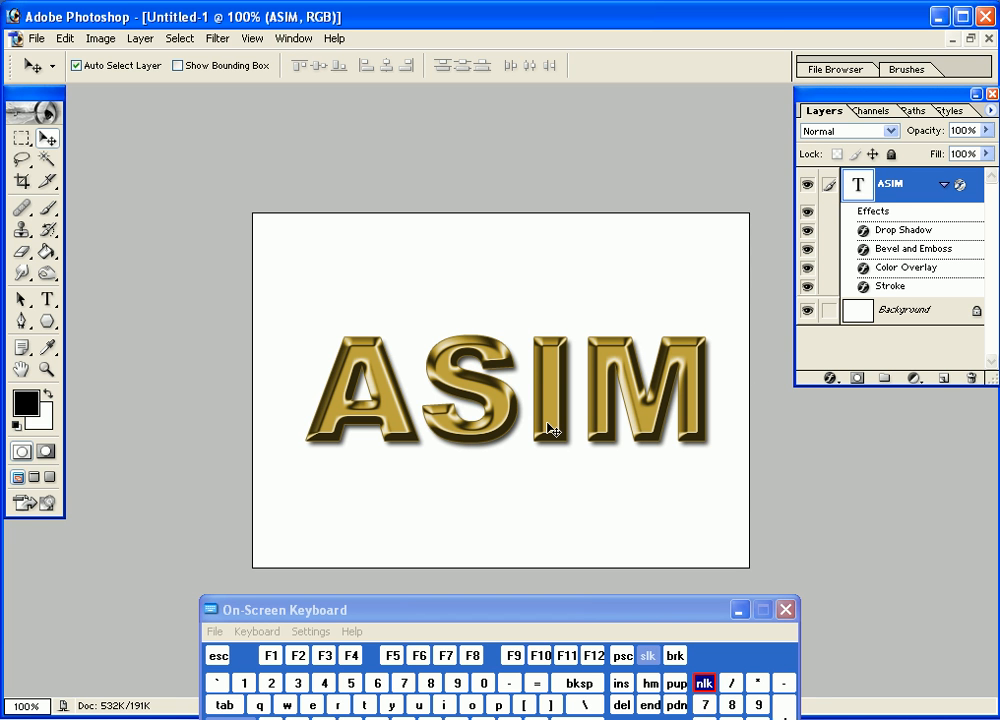
Save the text's layer effects as a new style preset named Style 8.
left_click(952, 110)
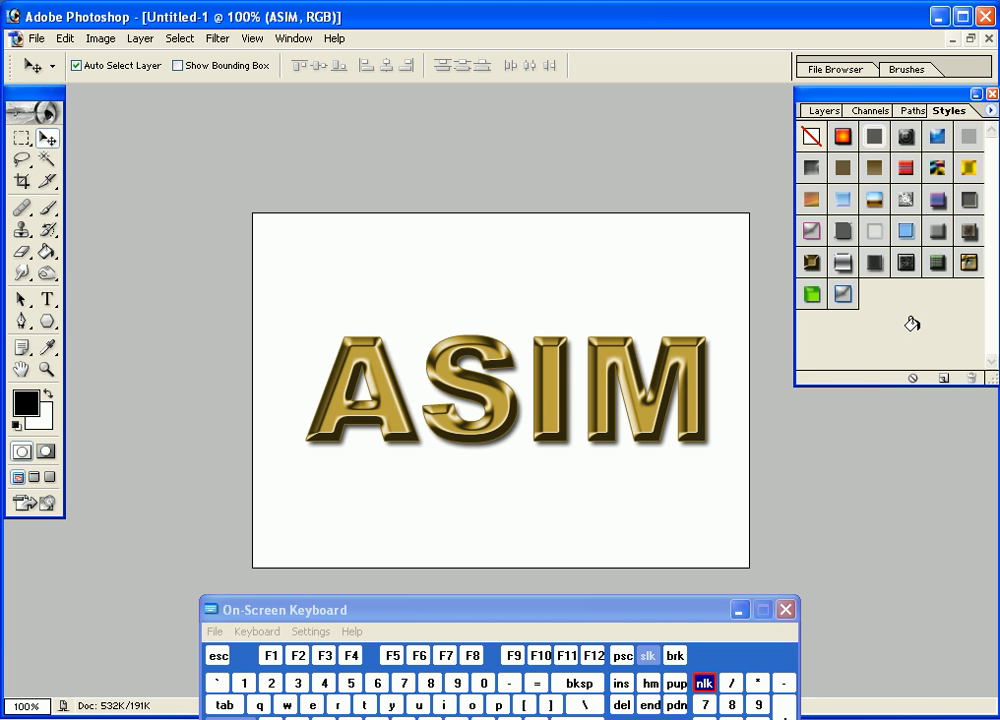
left_click(904, 326)
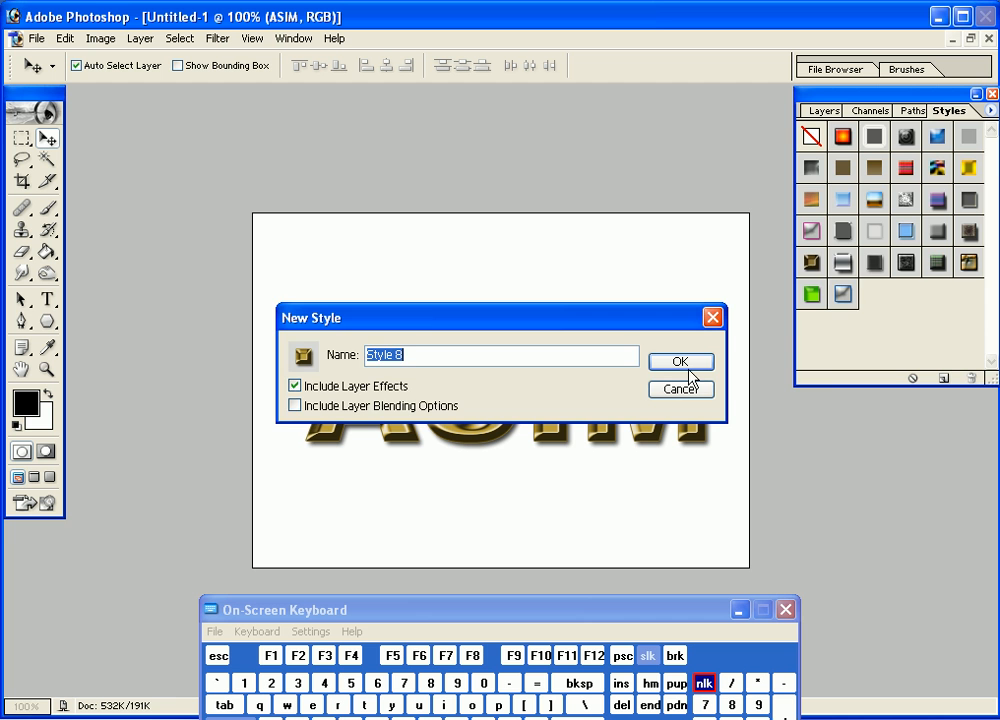
left_click(495, 355)
left_click(689, 369)
Add a new layer above the gold text layer and hide the gold text.
left_click(826, 111)
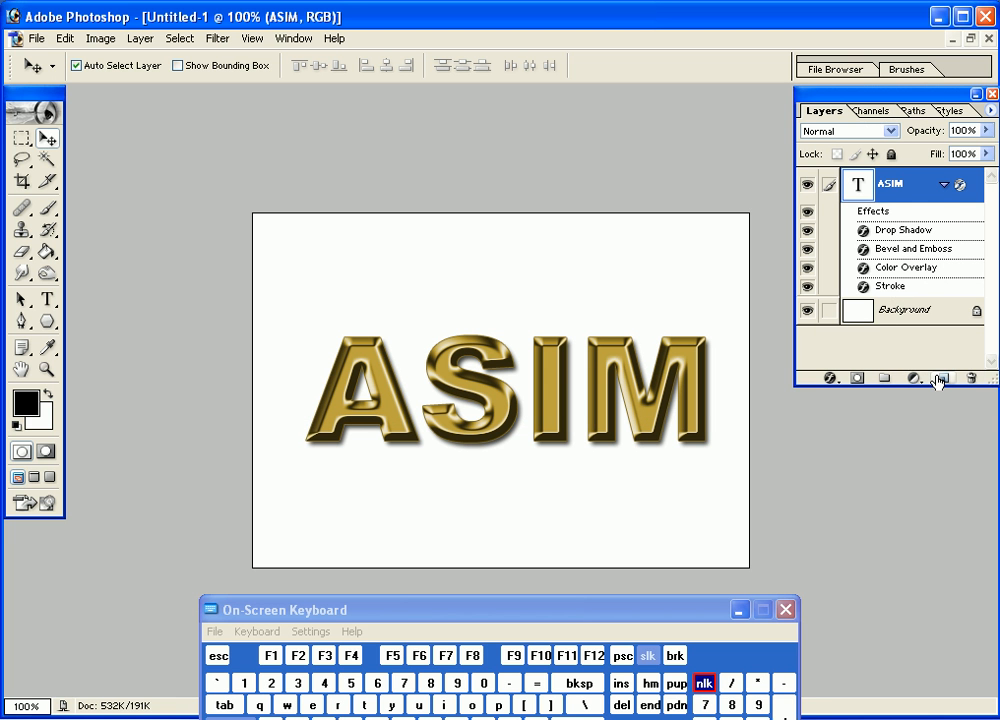
left_click(943, 184)
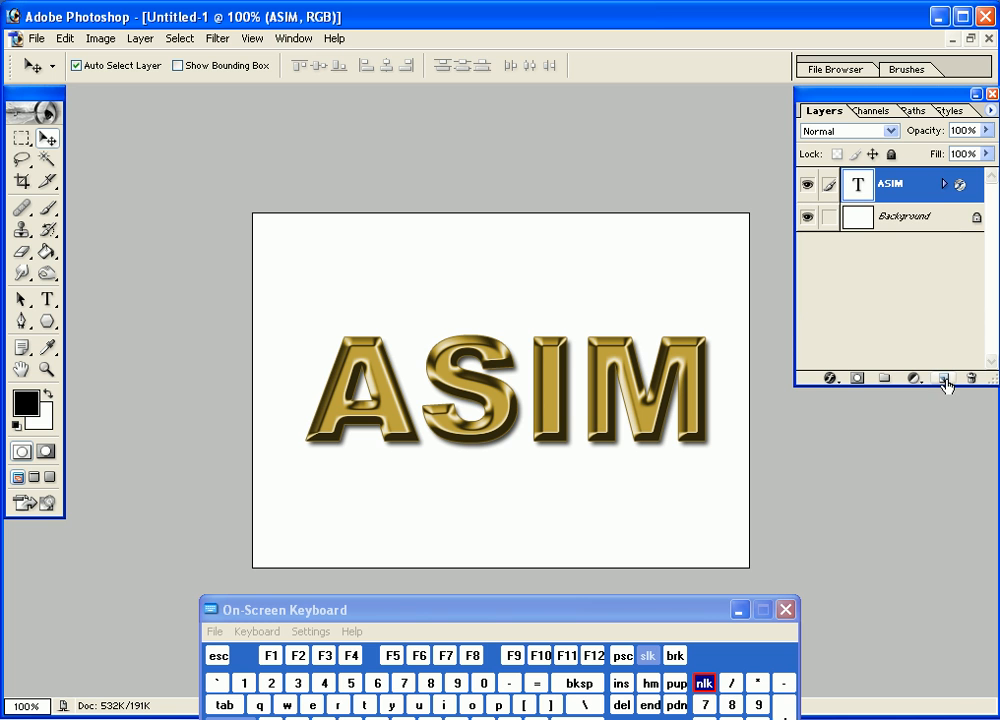
left_click(47, 299)
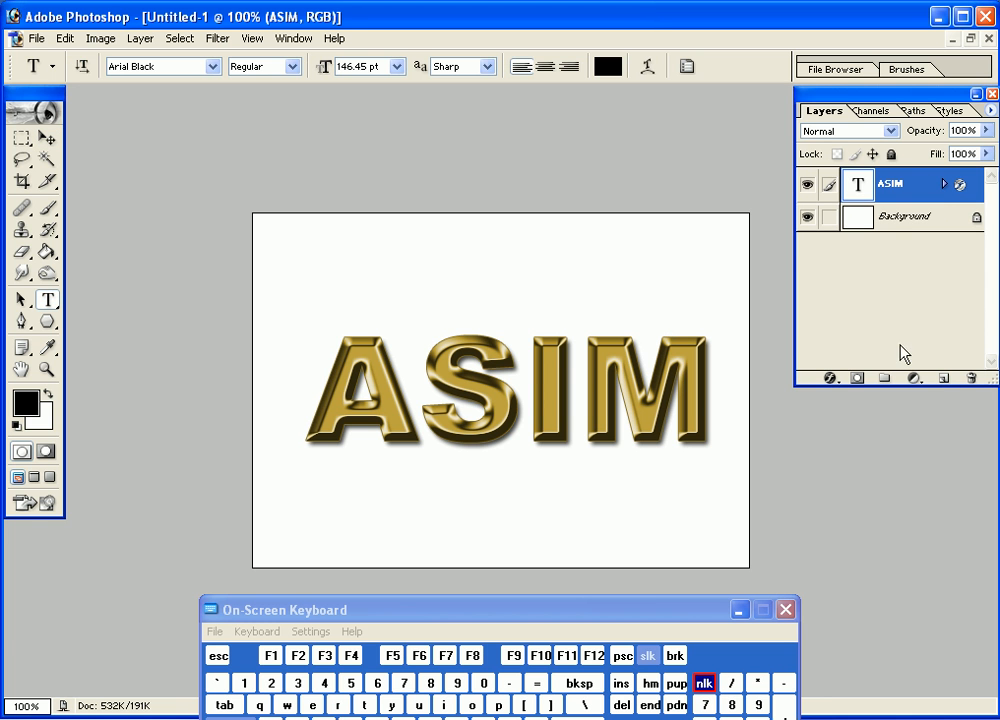
left_click(948, 378)
left_click(285, 318)
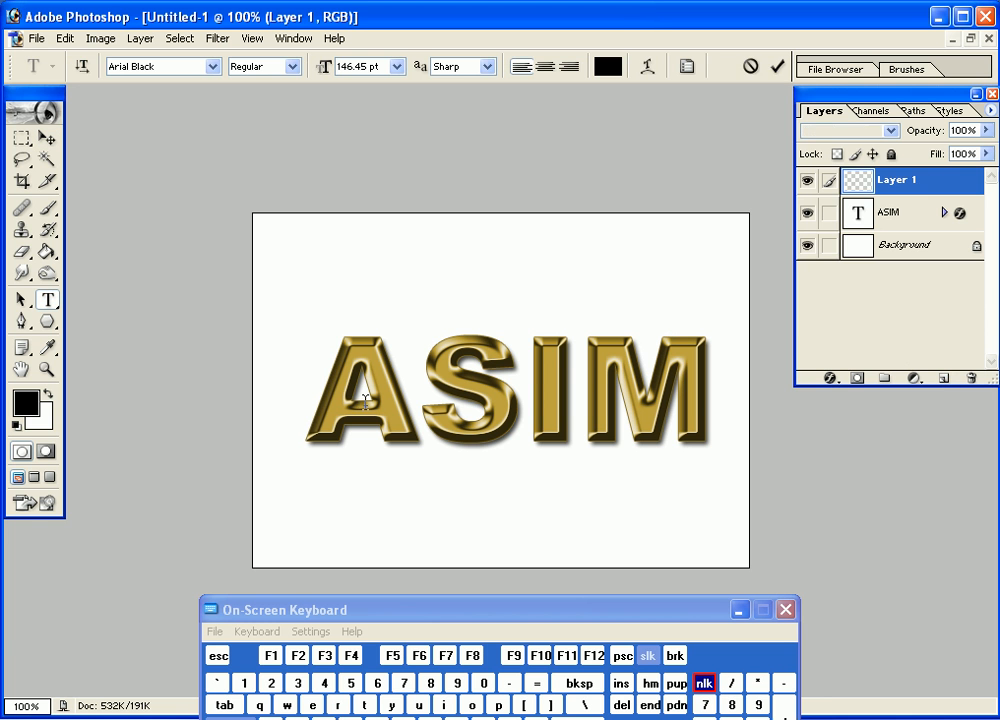
left_click(807, 221)
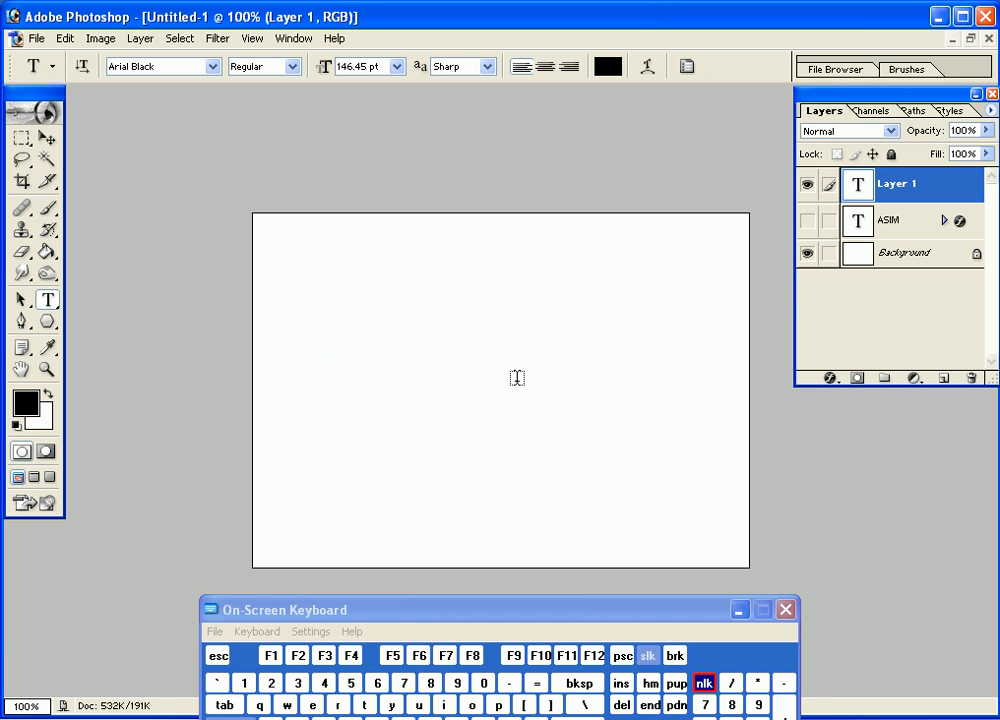
Add the text "as" on the empty canvas in black Arial Black Regular at 146.45 pt.
left_click(300, 434)
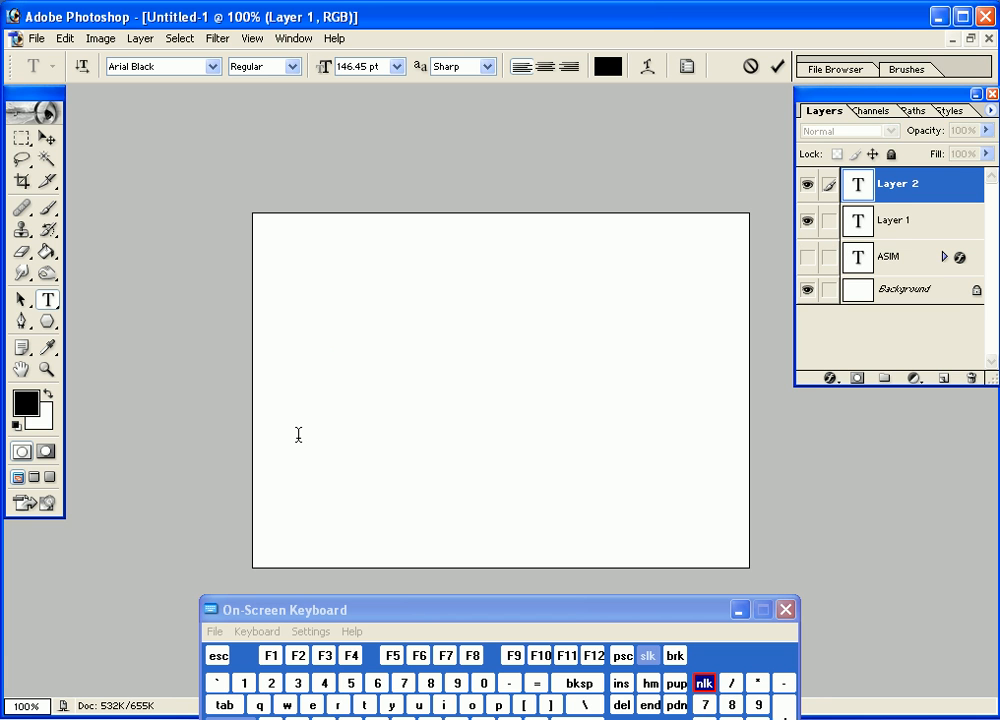
type("a")
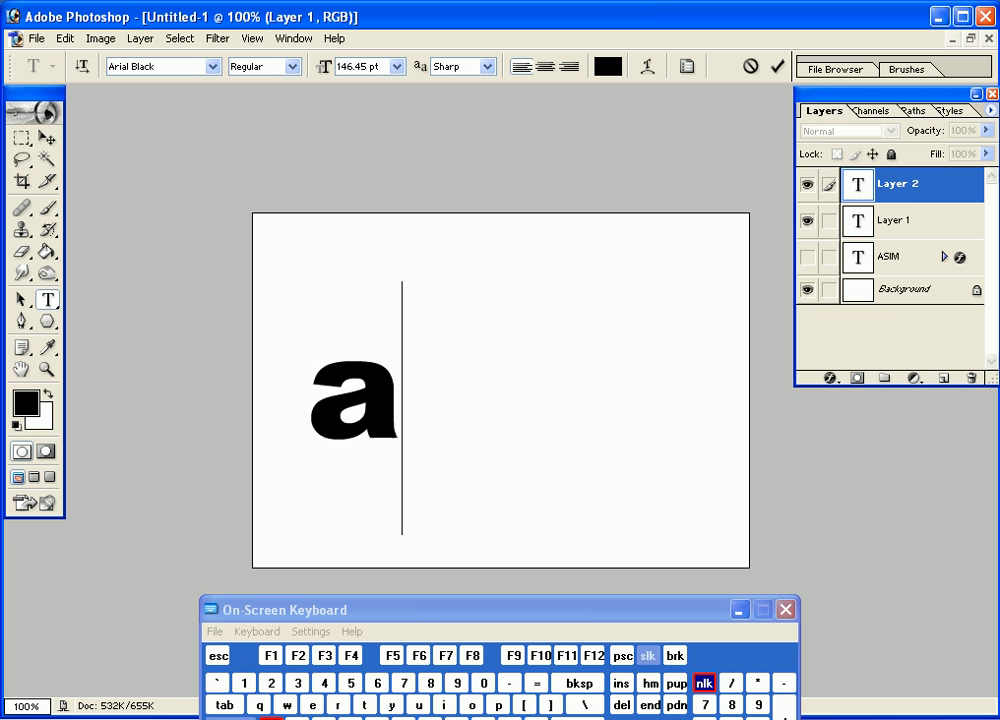
type("s")
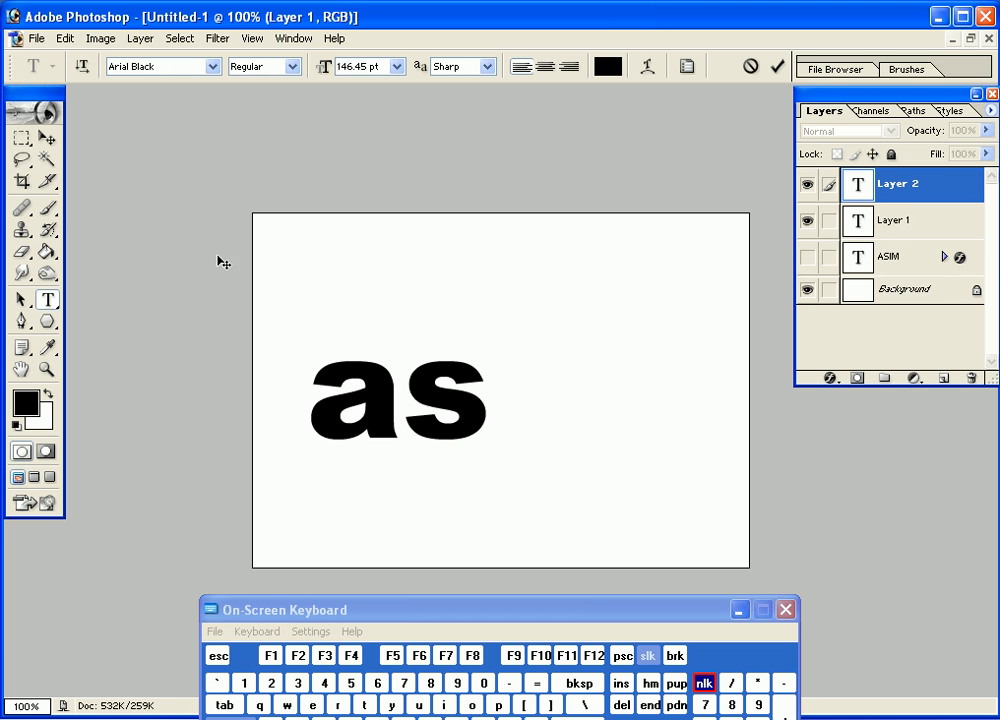
left_click(47, 138)
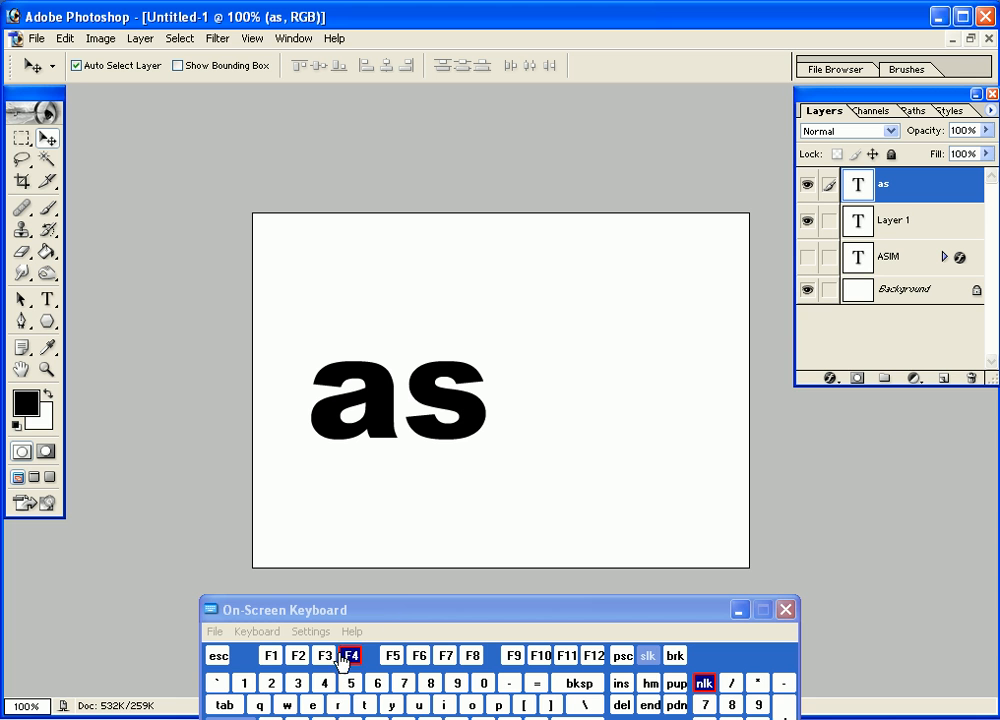
Move the on-screen keyboard fully into view and extend the "as" text to read "asdf".
left_click(230, 611)
left_click_drag(243, 618, 221, 543)
left_click(840, 196)
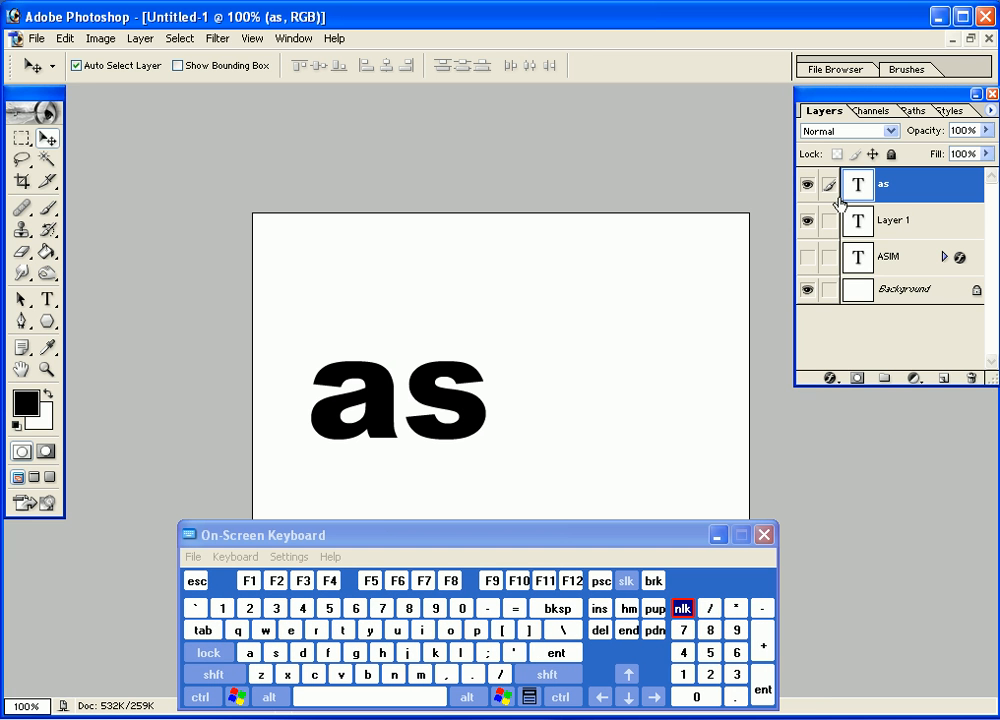
left_click(47, 299)
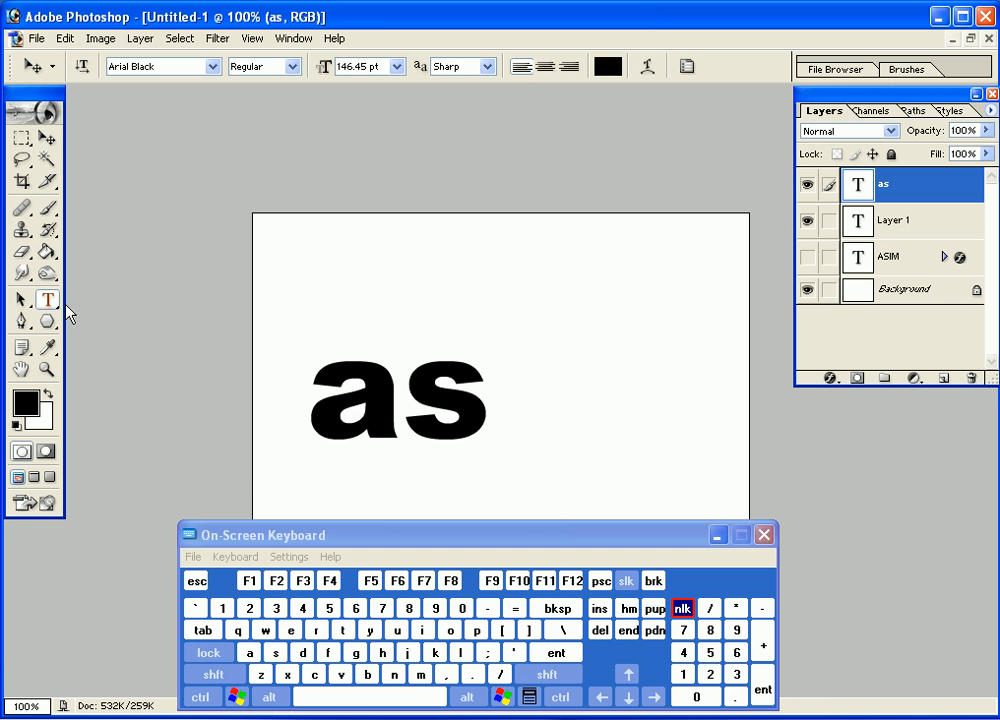
left_click(495, 408)
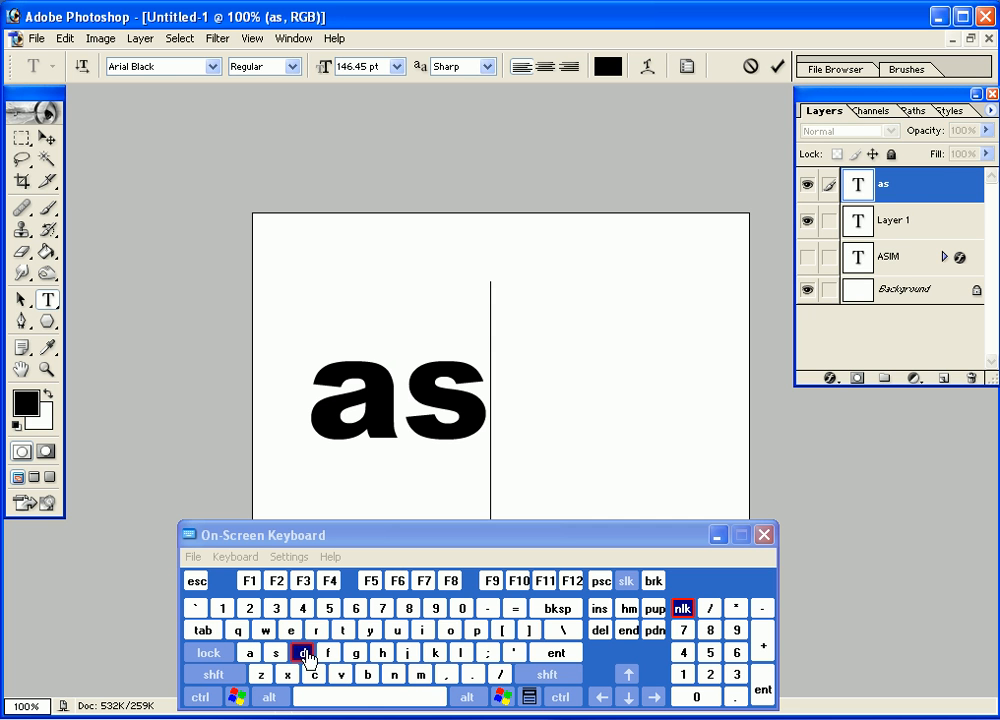
left_click(303, 652)
left_click(328, 652)
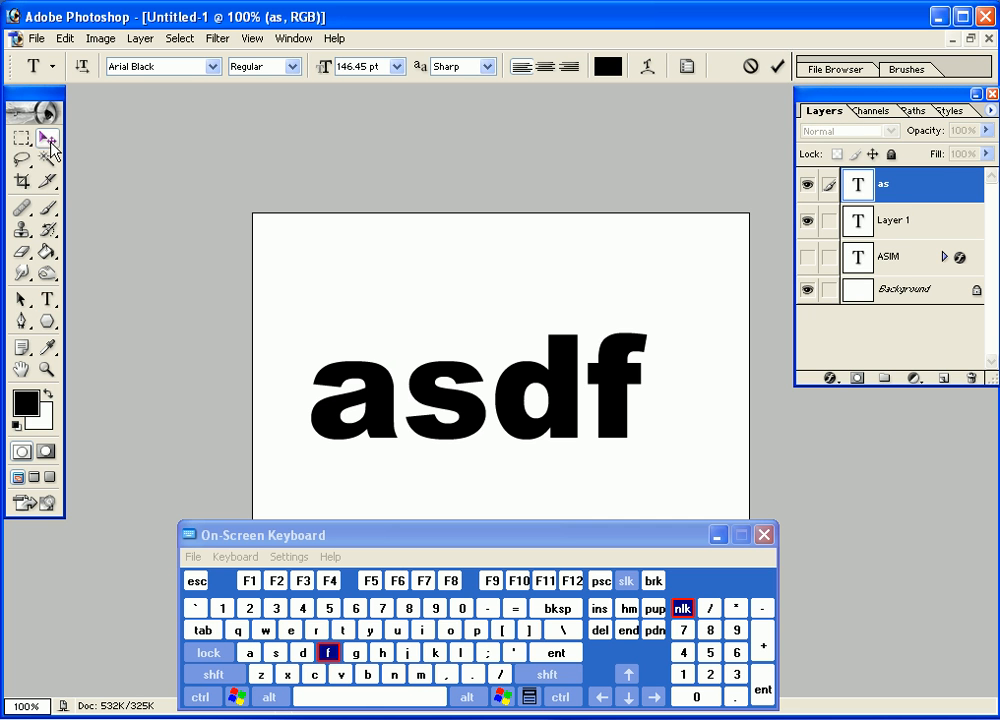
left_click(47, 138)
Apply the newly saved gold style preset to the "asdf" text and collapse its list of effects.
left_click(963, 111)
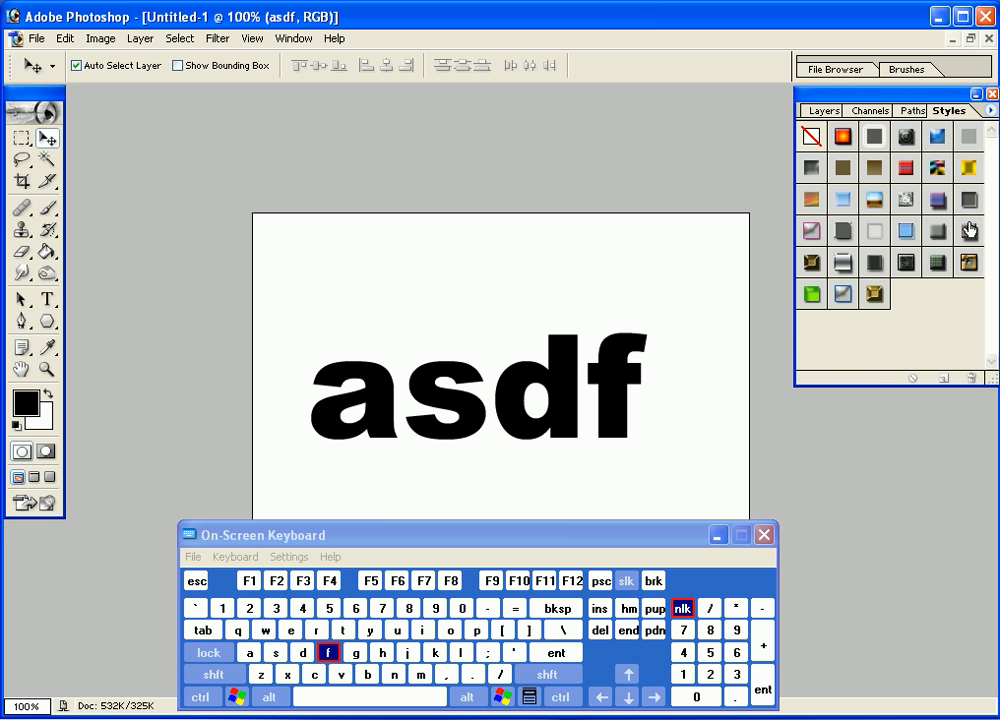
left_click(875, 298)
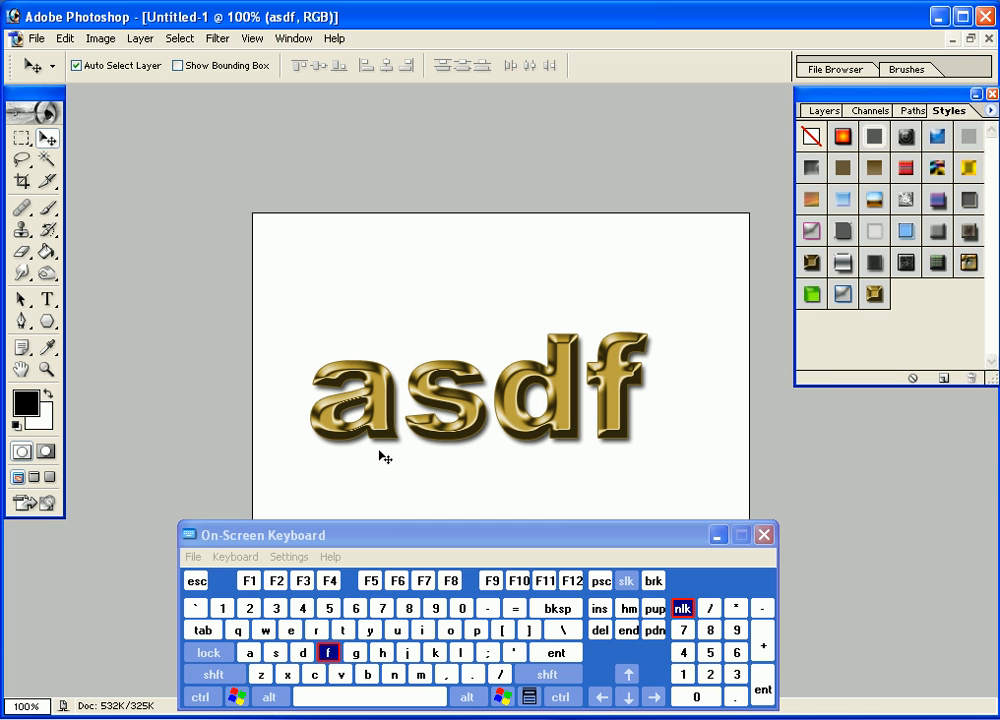
left_click(813, 112)
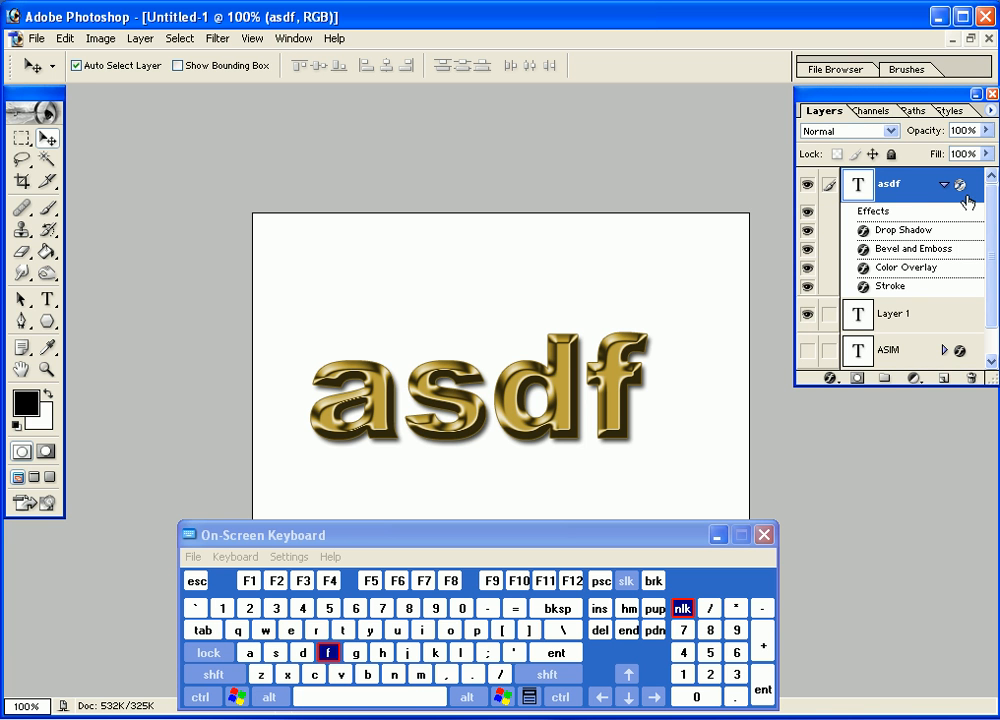
left_click(943, 184)
Reposition the on-screen keyboard just below the "asdf" text and switch on Quick Mask mode.
left_click_drag(561, 549, 655, 502)
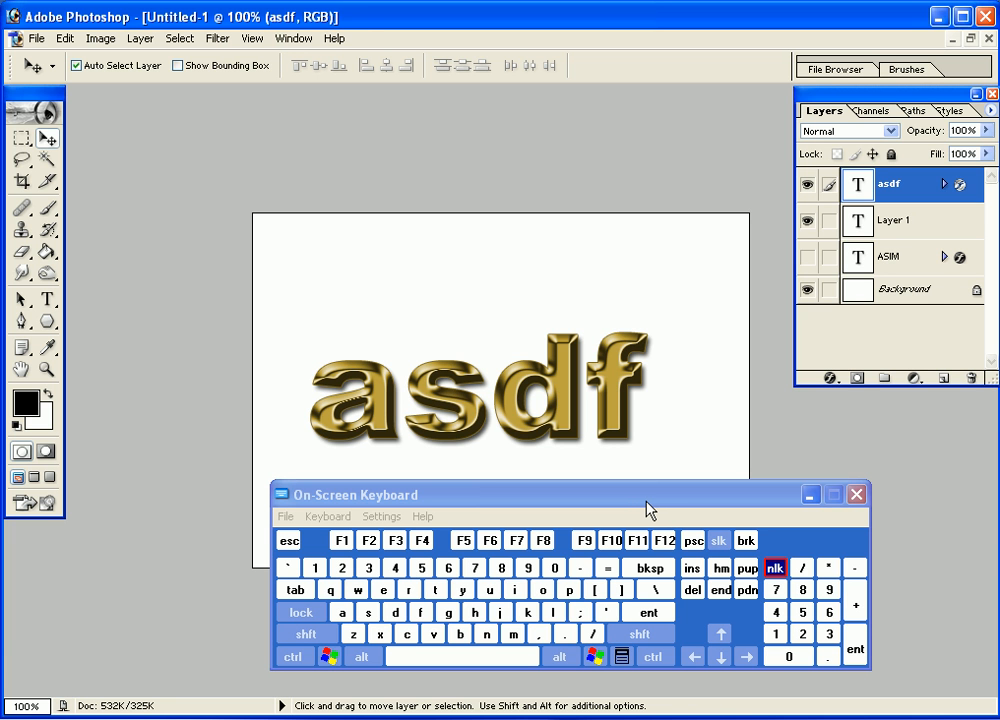
key("q")
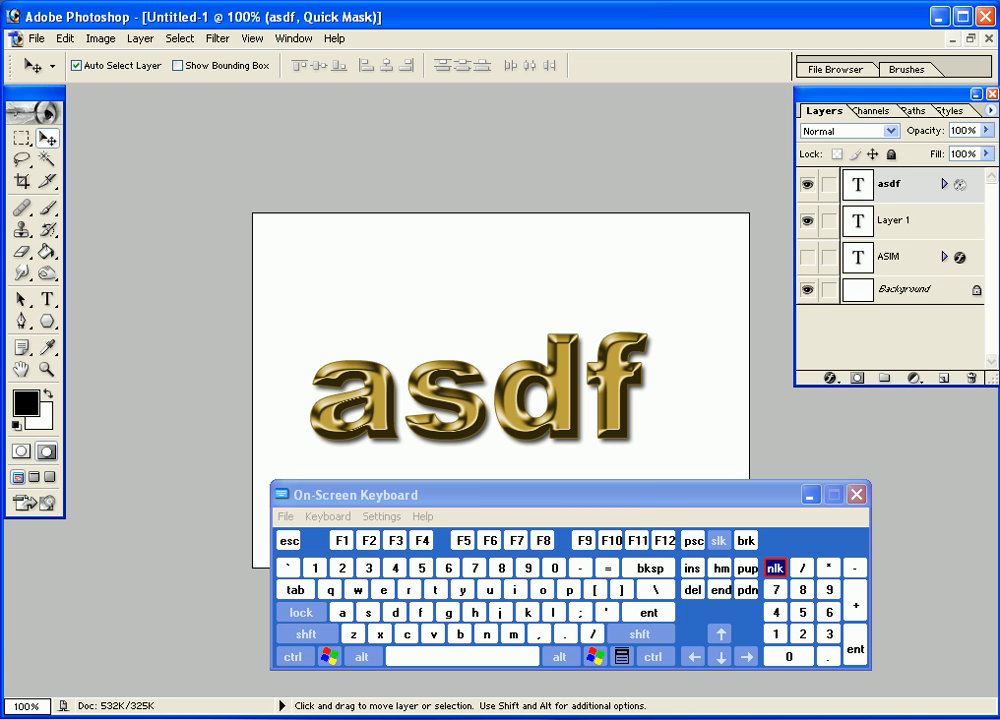
key("c")
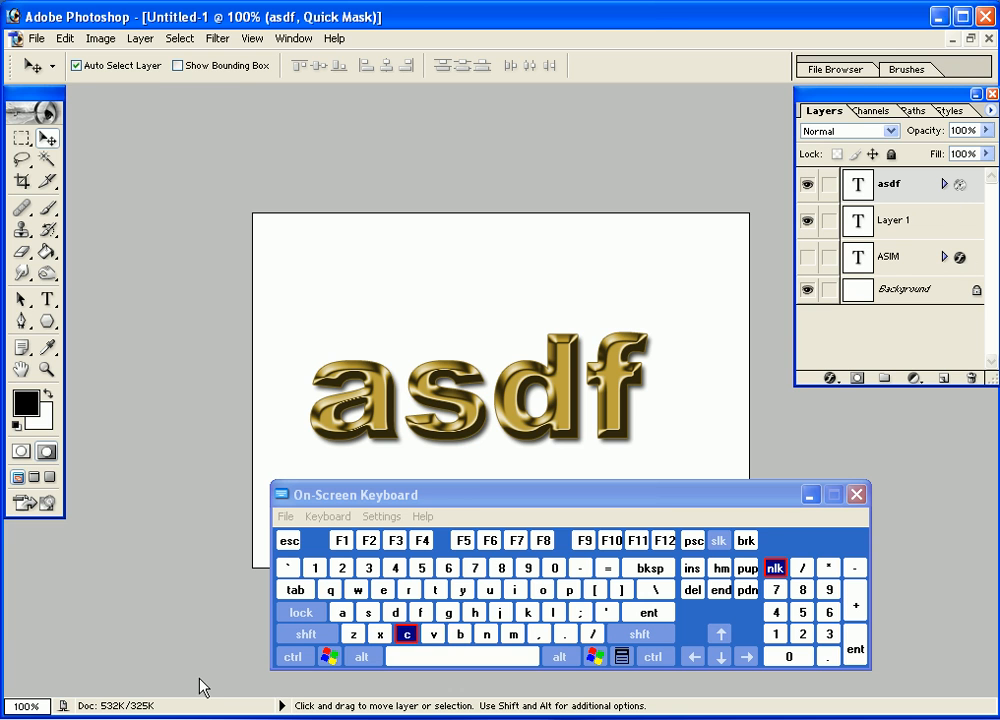